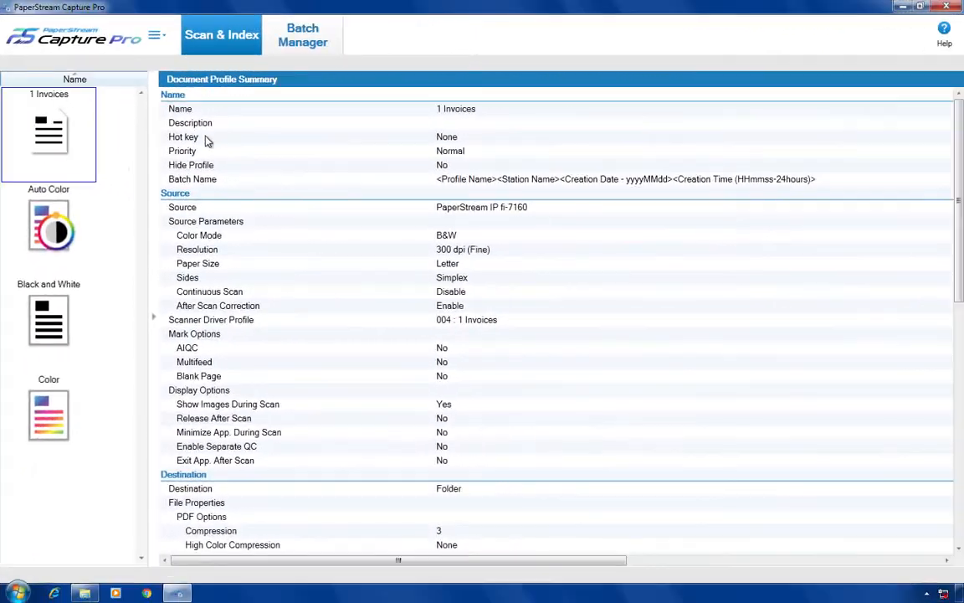
- Scan a batch with the 1 Invoices profile and split the document at page 3
left_click(88, 178)
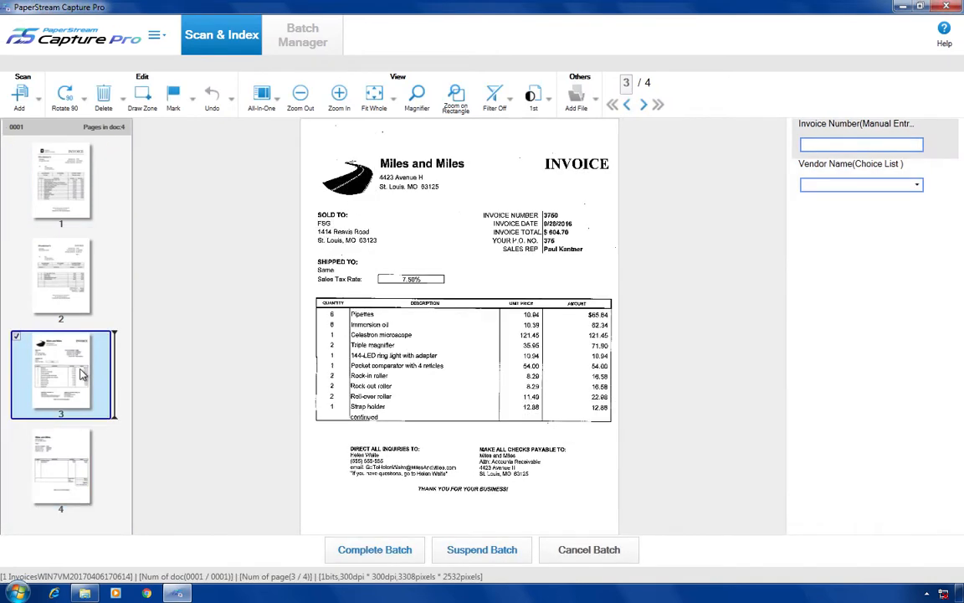
right_click(79, 374)
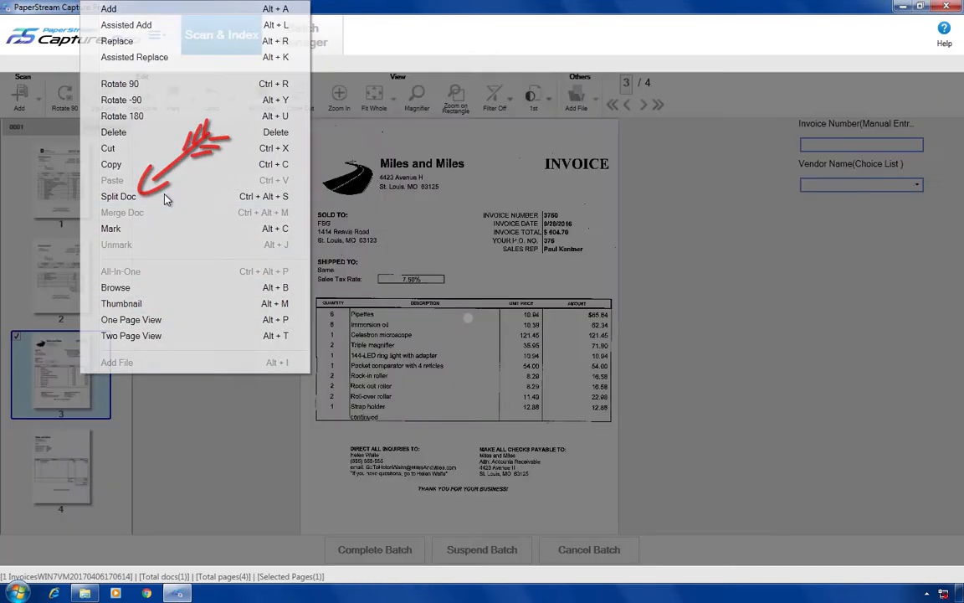
left_click(164, 198)
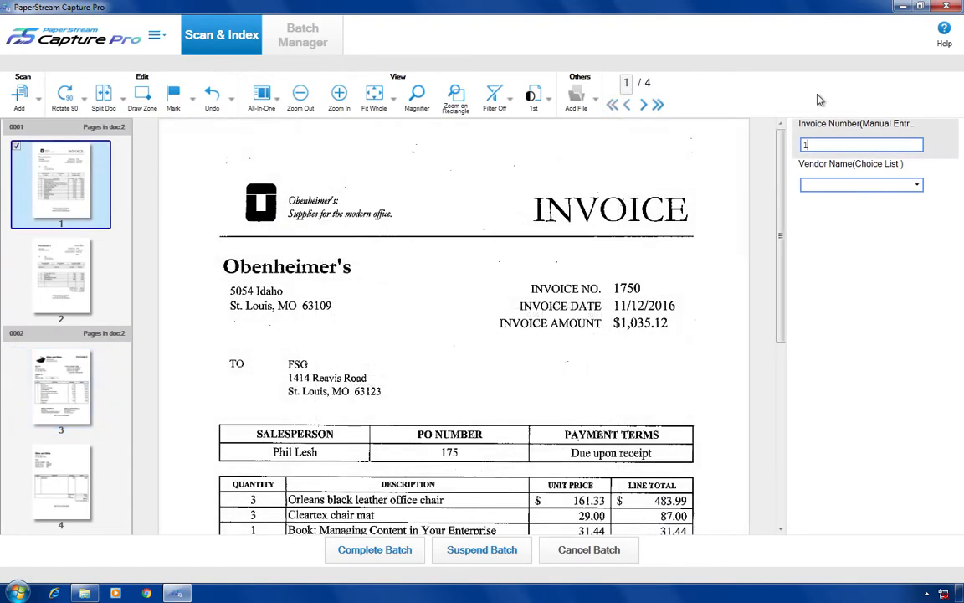
- Index the first document with invoice number 1750 and vendor name Obenheimer's
type("750")
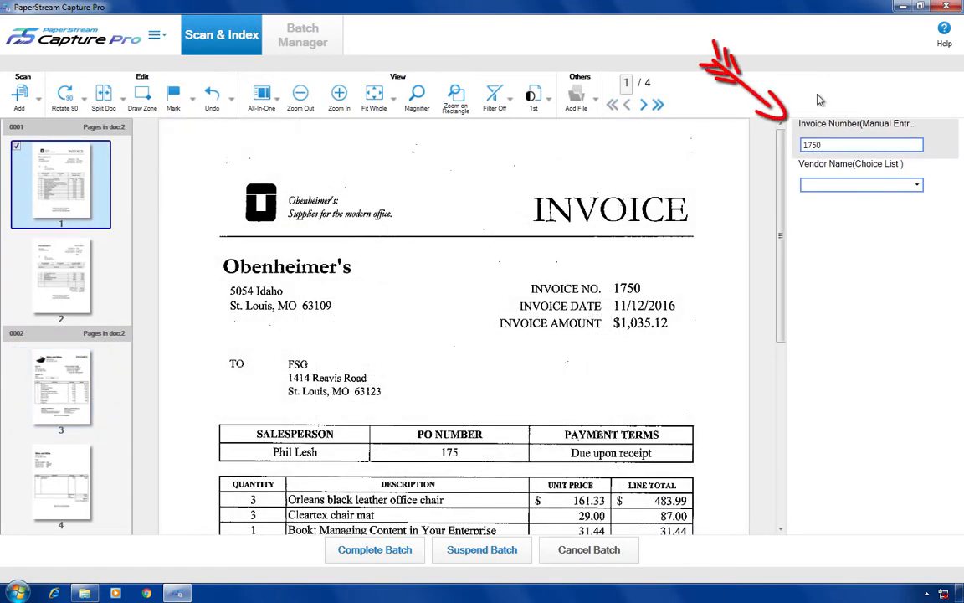
left_click(918, 187)
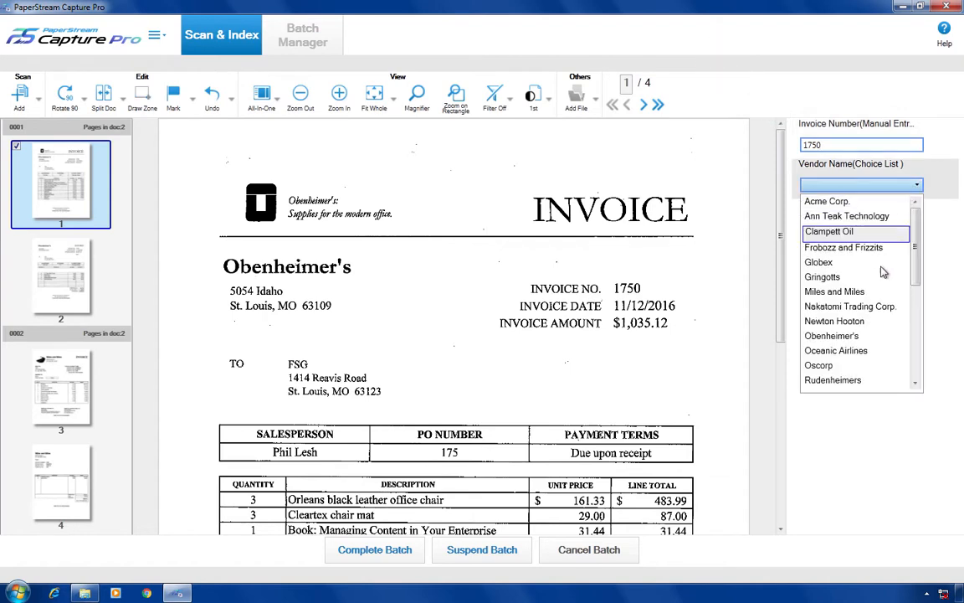
left_click(883, 337)
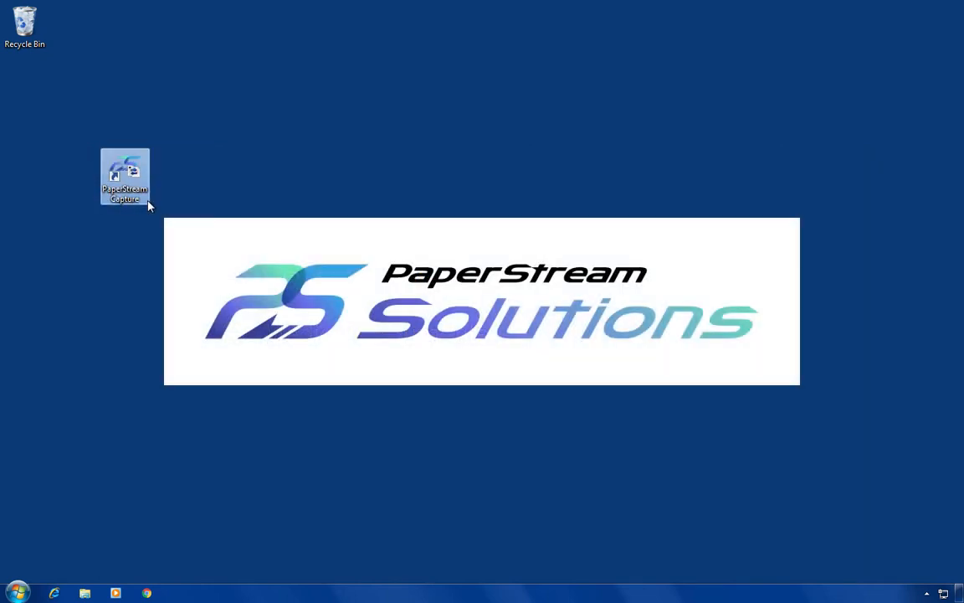
- Launch PaperStream Capture from the desktop and dismiss the Welcome window and the evaluation notice
double_click(148, 204)
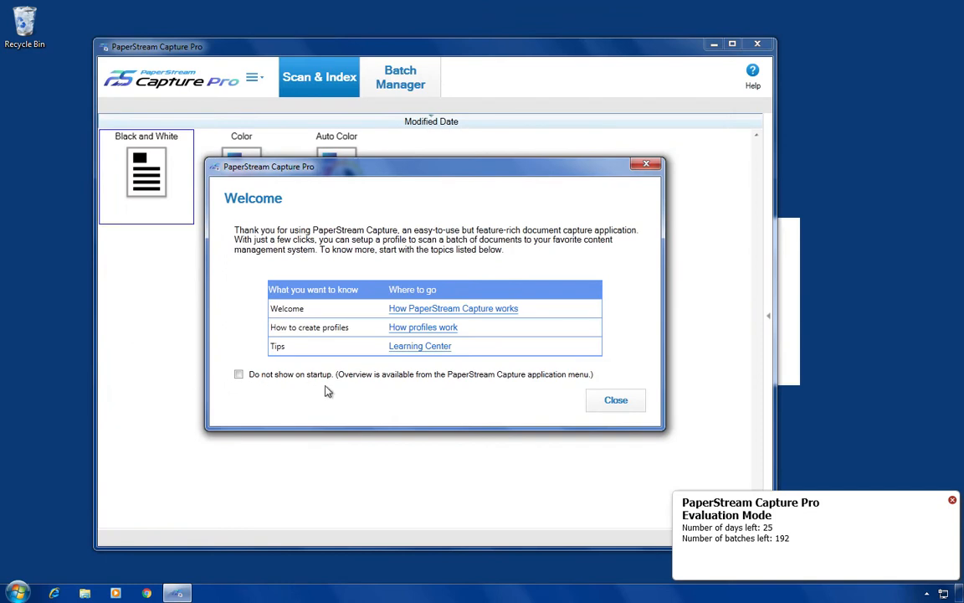
left_click(593, 408)
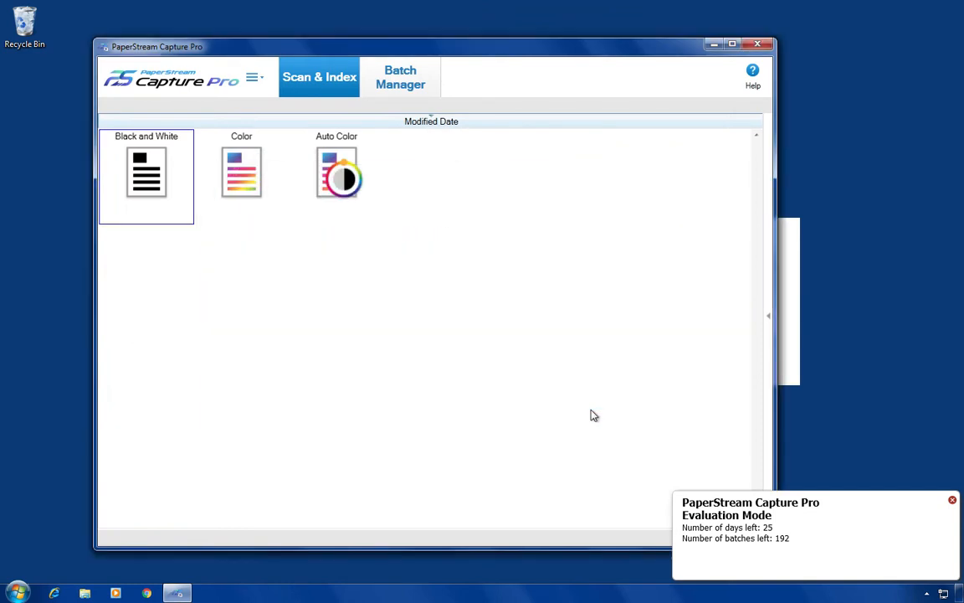
left_click(951, 501)
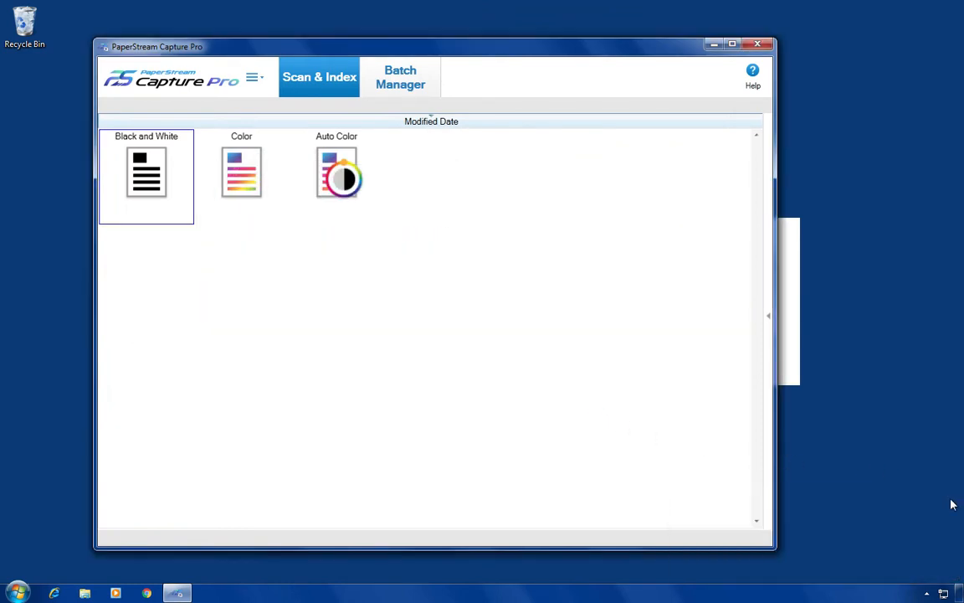
- Maximize the window and show the Document Profile Summary, widened so the profiles form a single column
left_click(733, 45)
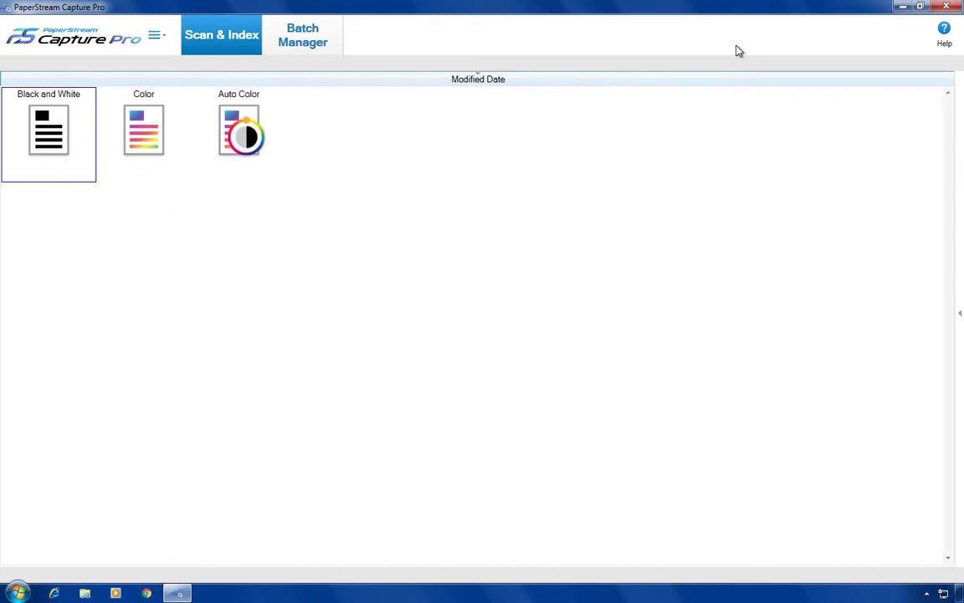
left_click(961, 316)
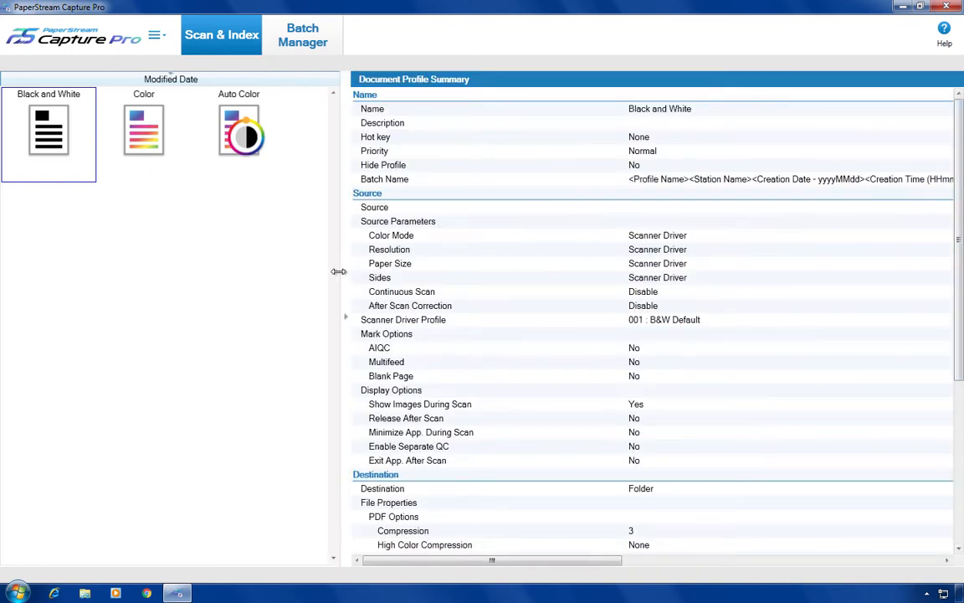
left_click_drag(331, 271, 145, 268)
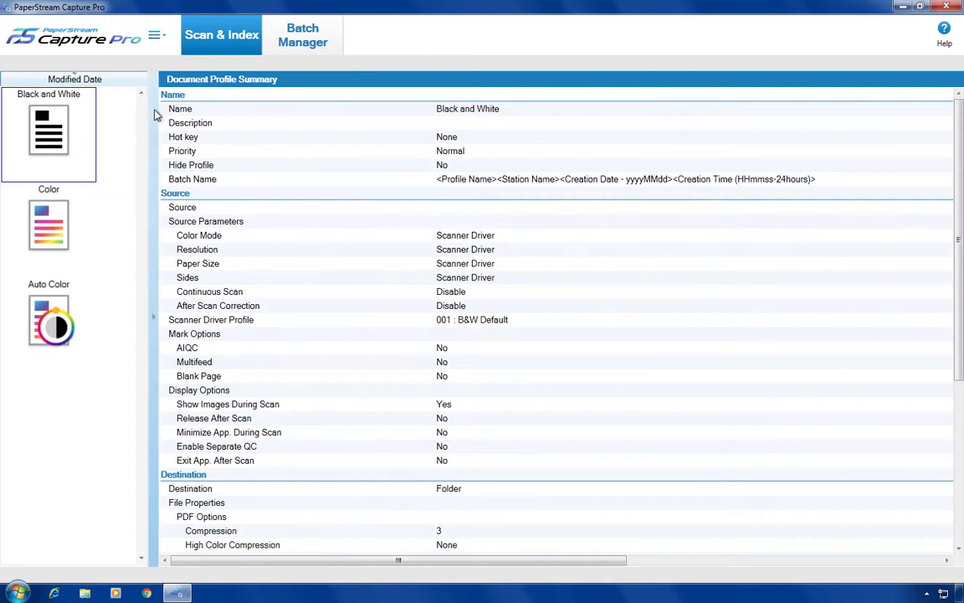
- Activate the PaperStream Capture Pro license in the Administrator Tool by pasting the license code, and dismiss the notification
left_click(156, 37)
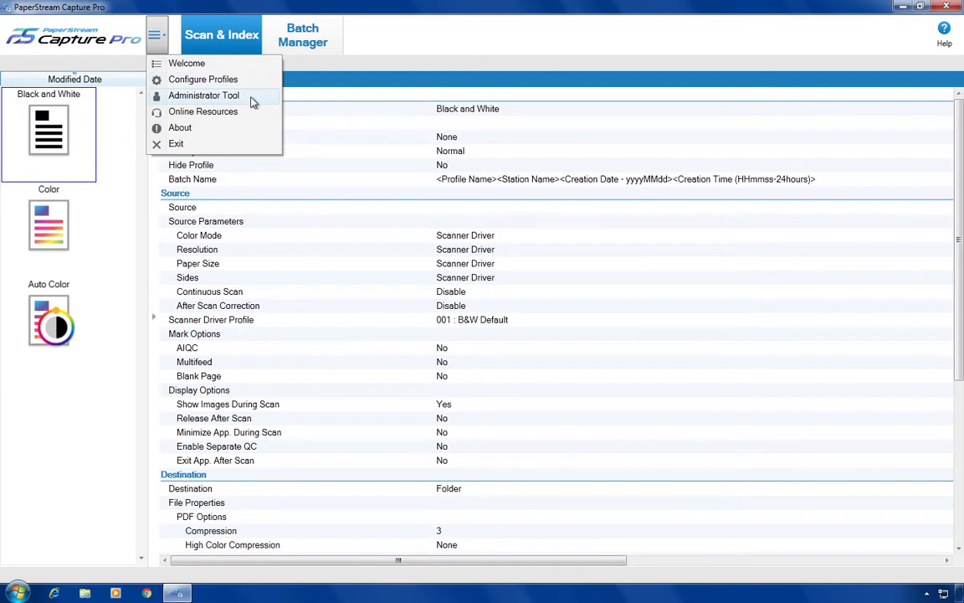
left_click(204, 95)
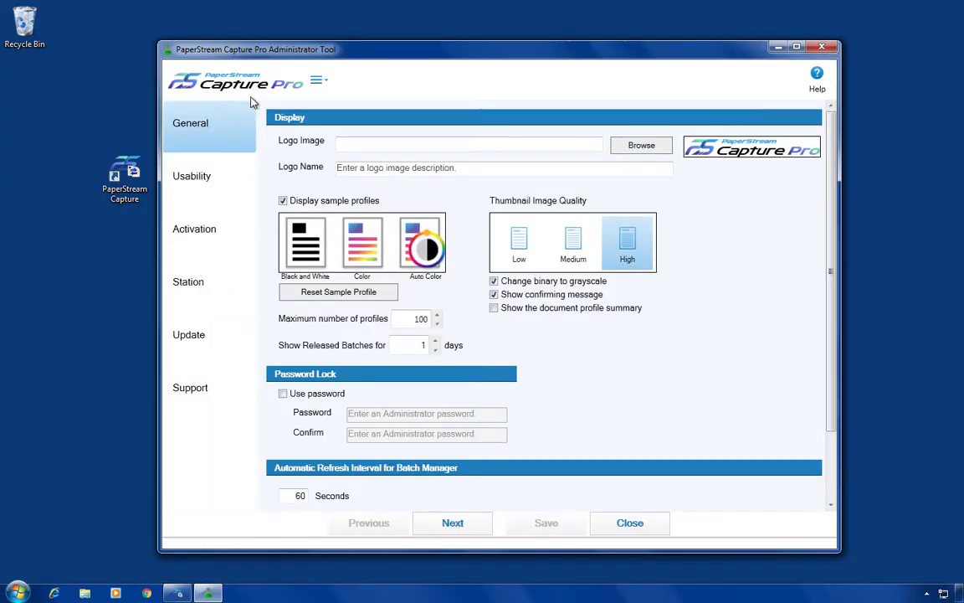
left_click(235, 233)
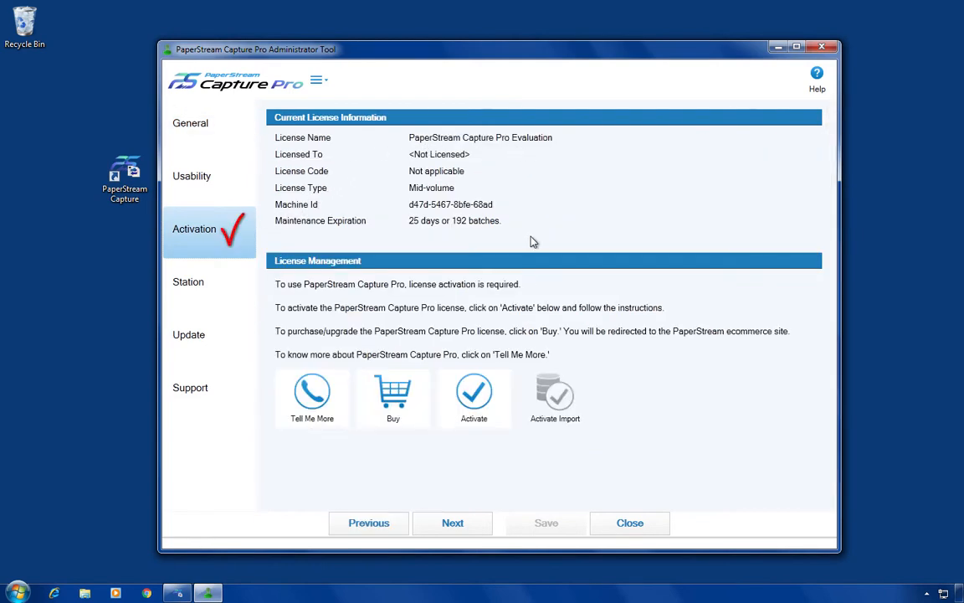
left_click(502, 423)
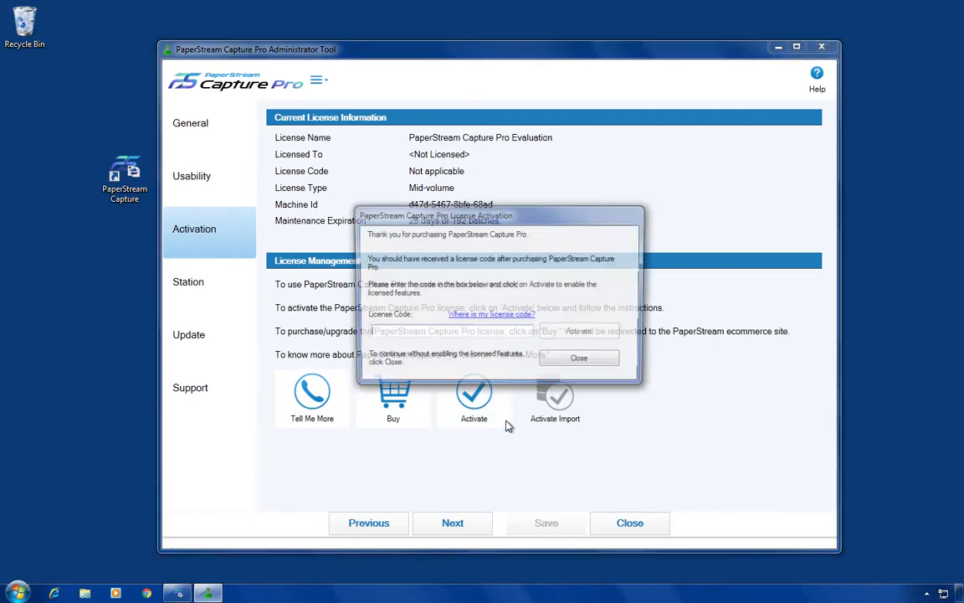
right_click(381, 334)
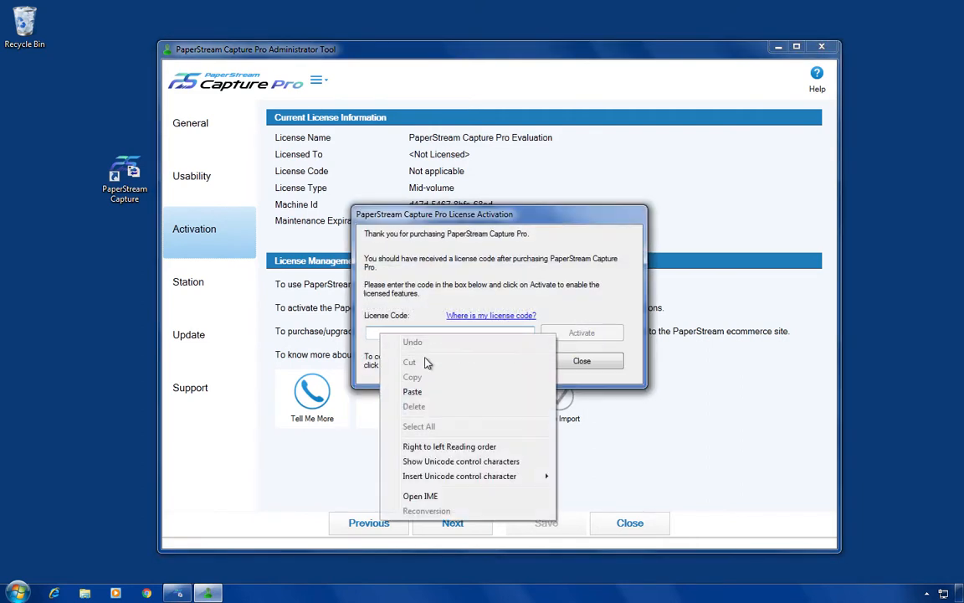
left_click(434, 392)
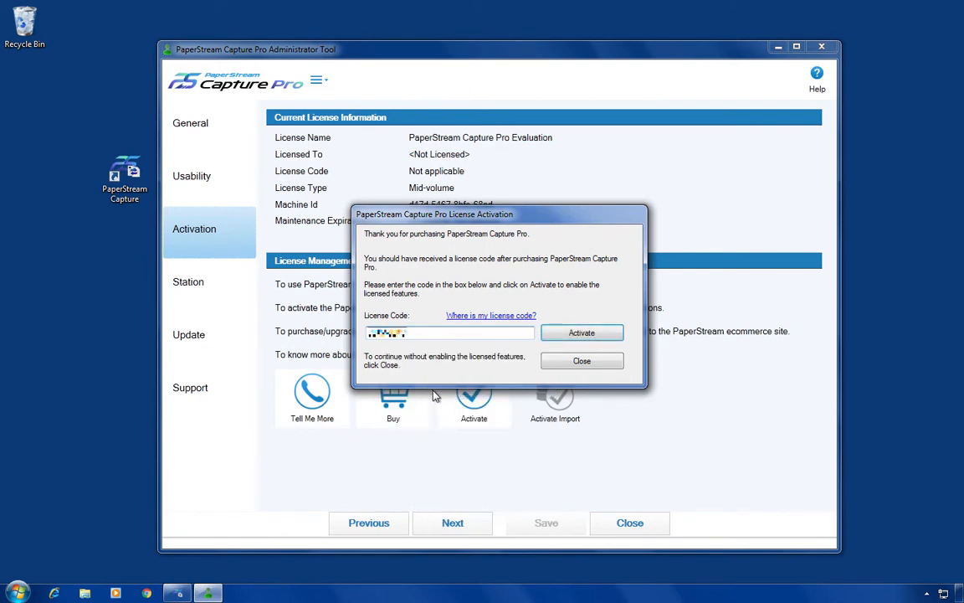
left_click(552, 334)
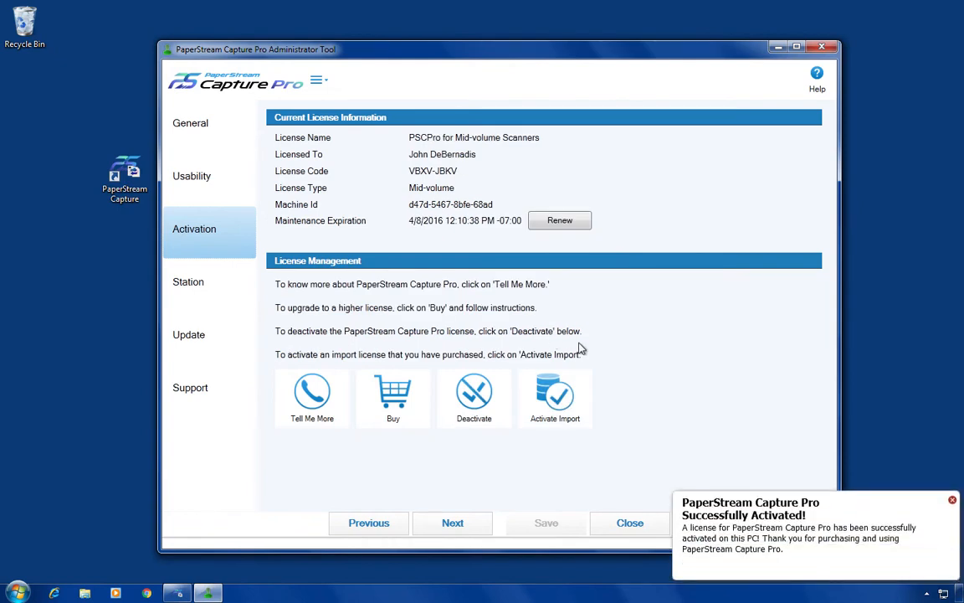
left_click(953, 502)
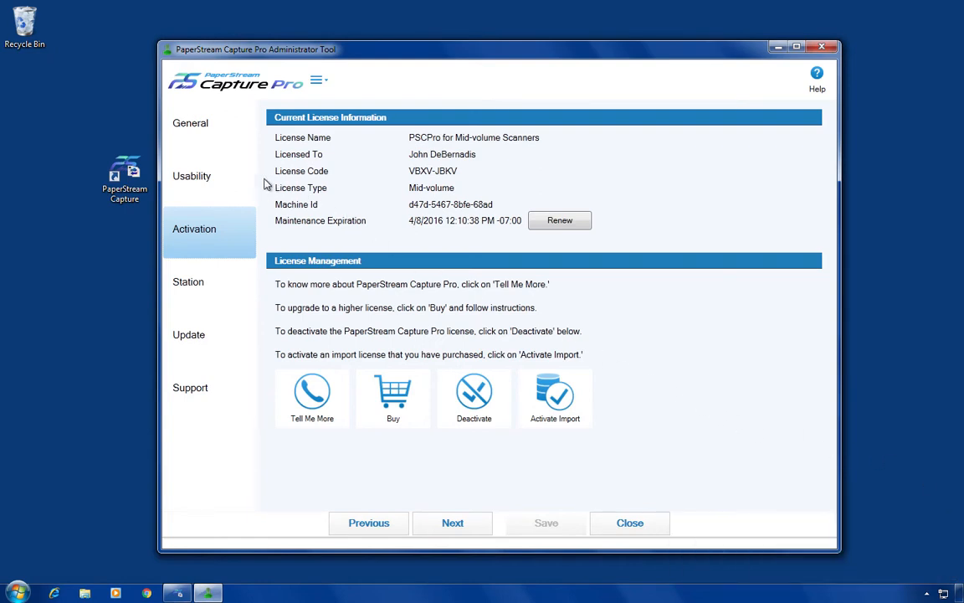
- Set the mouse click mode to Double in the usability settings
left_click(236, 183)
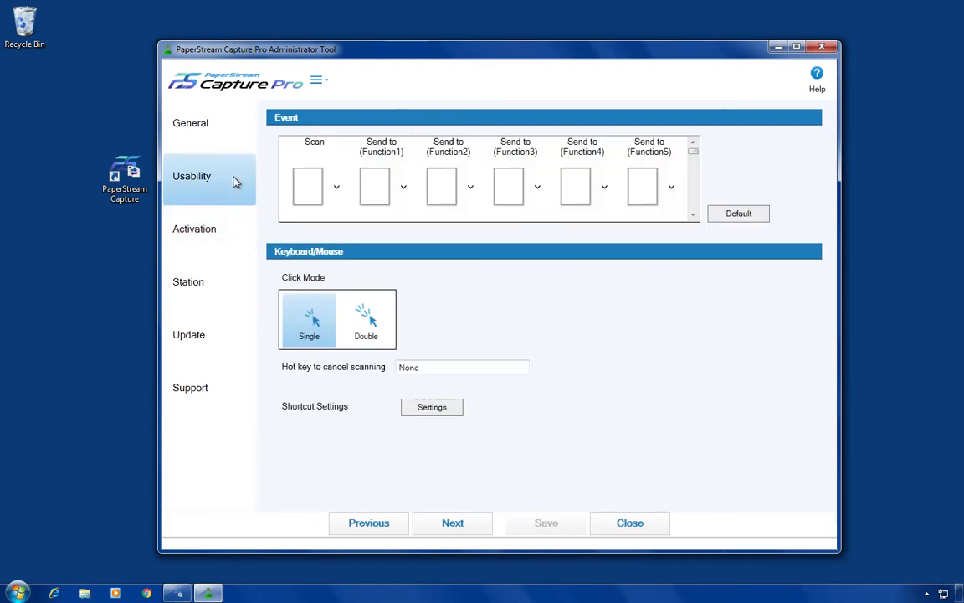
left_click(388, 332)
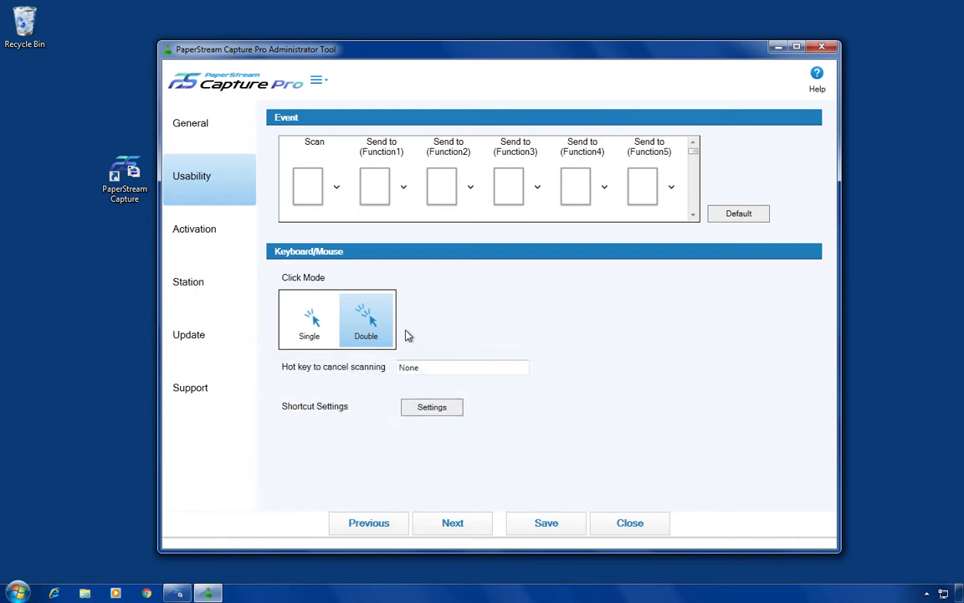
- Try separate Scan, QC and Index processes for the station, then disable QC
left_click(234, 291)
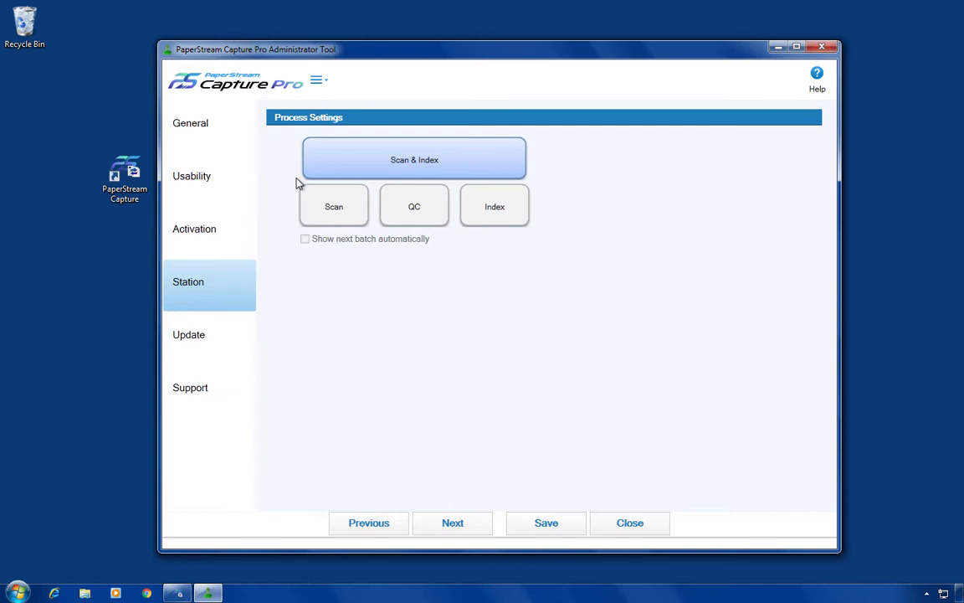
left_click(327, 215)
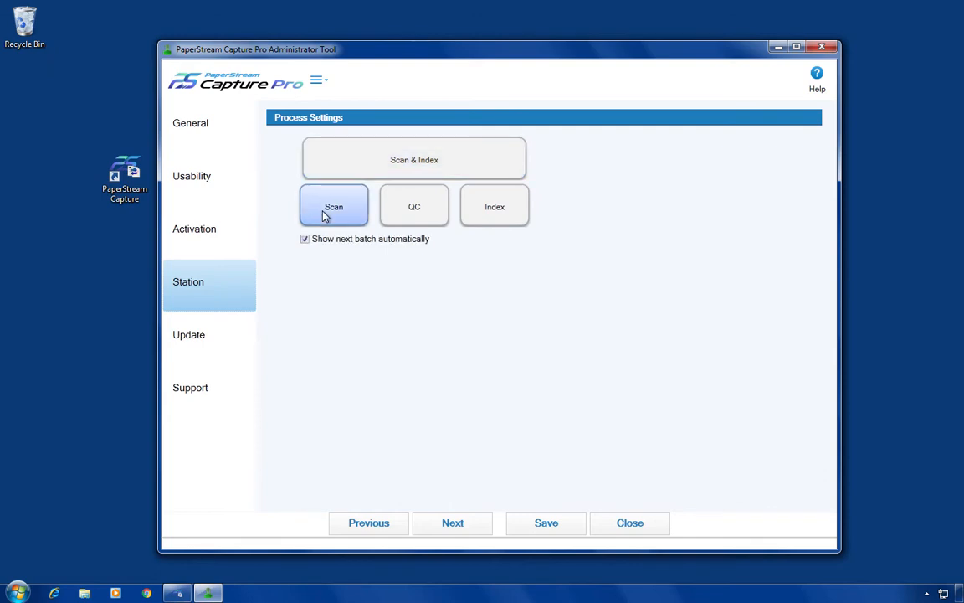
left_click(410, 216)
left_click(495, 220)
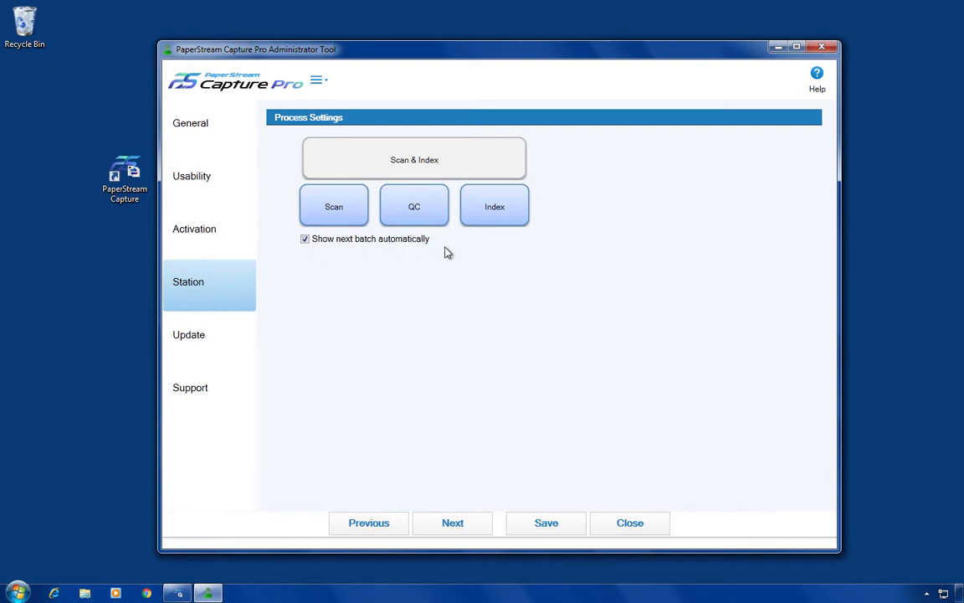
left_click(434, 224)
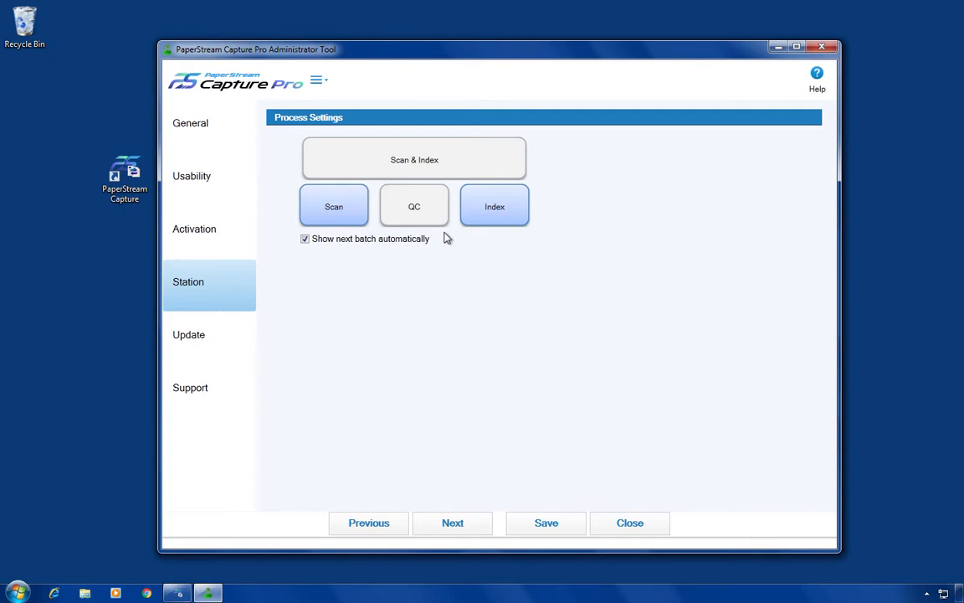
- Set the station process to Scan & Index and save the administrator settings
left_click(456, 172)
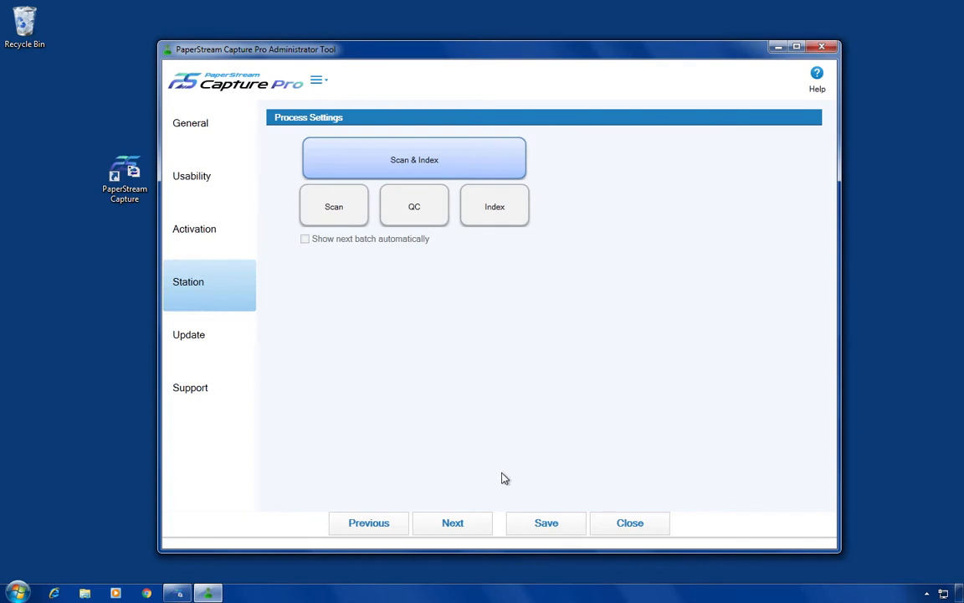
left_click(516, 527)
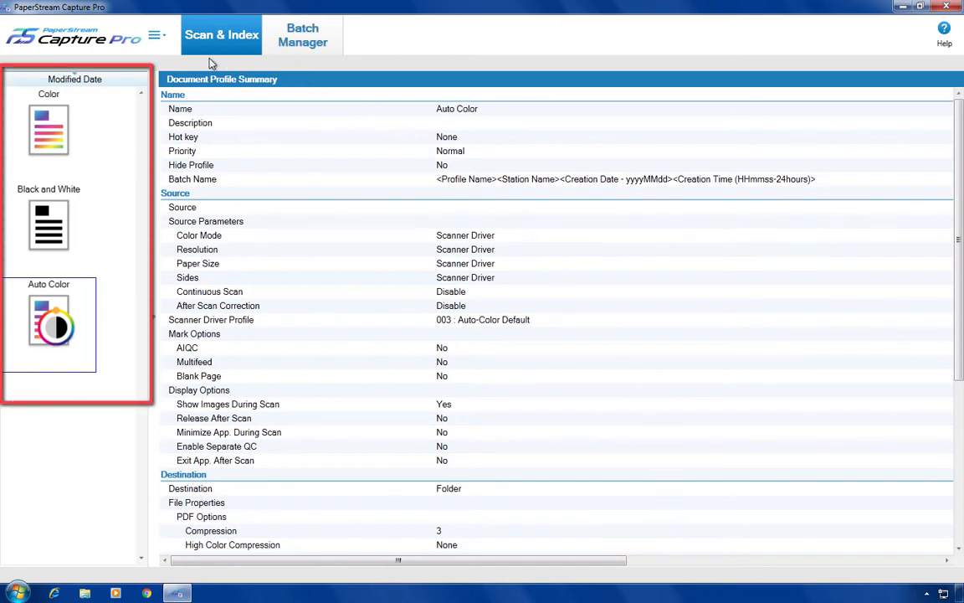
- Sort the document profiles by name in alphabetical order
left_click(140, 79)
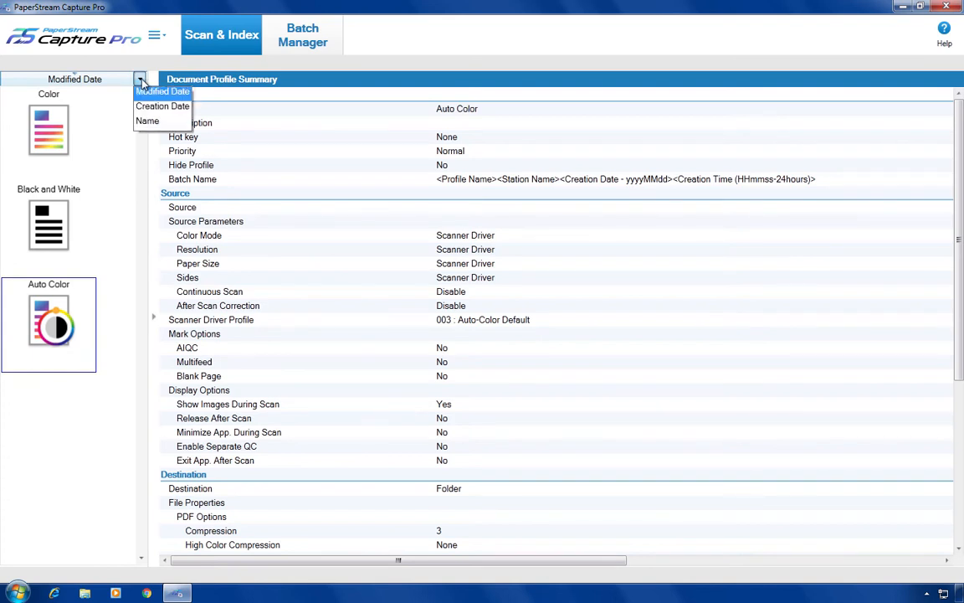
left_click(173, 125)
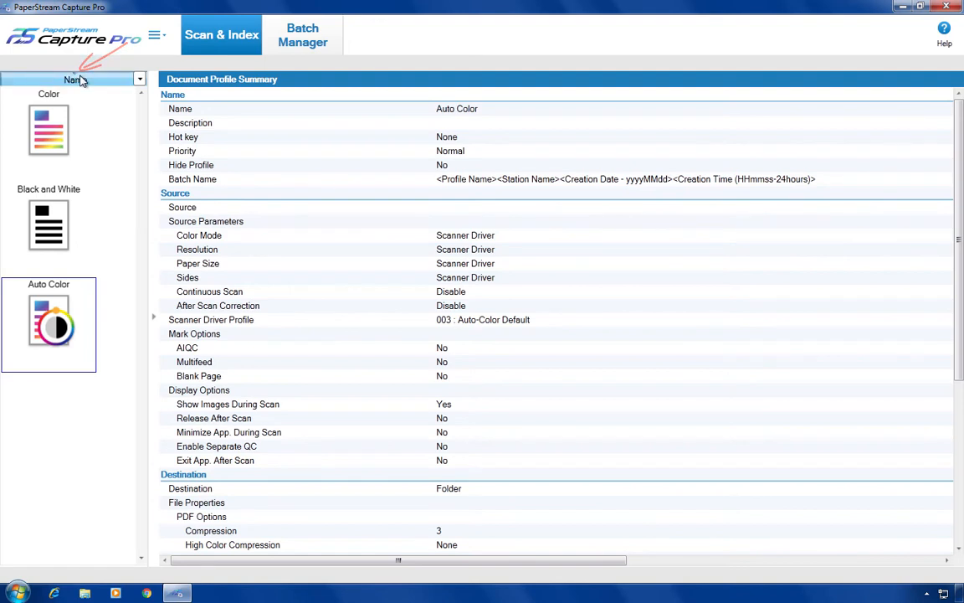
left_click(110, 80)
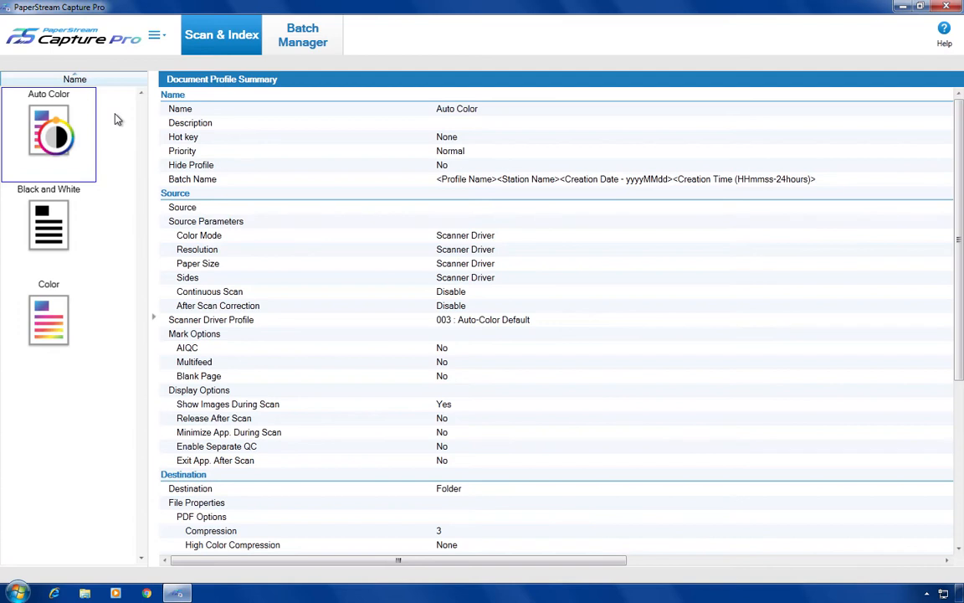
- Create a new document profile named 1 Invoices with the black-and-white document icon
left_click(165, 48)
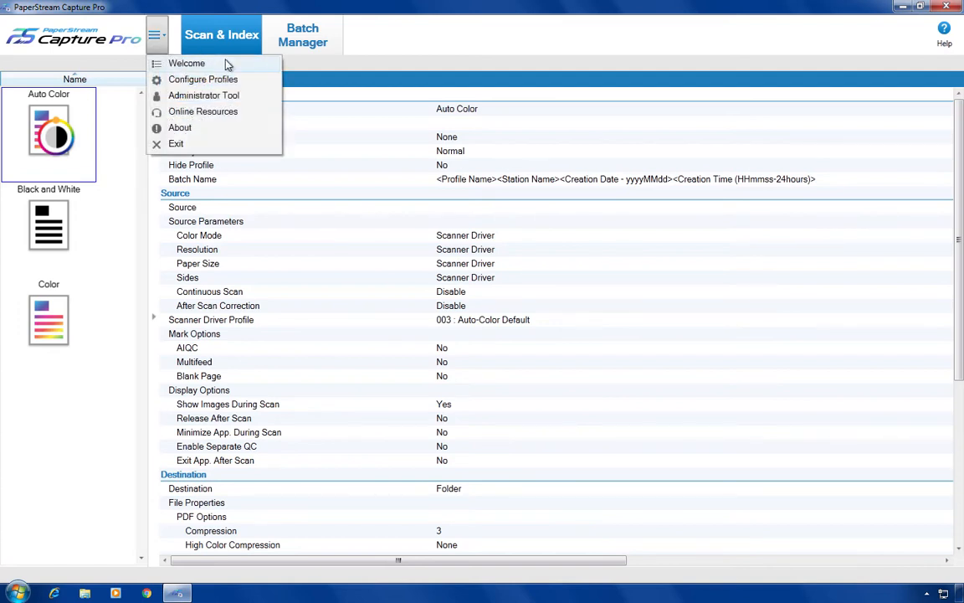
left_click(258, 79)
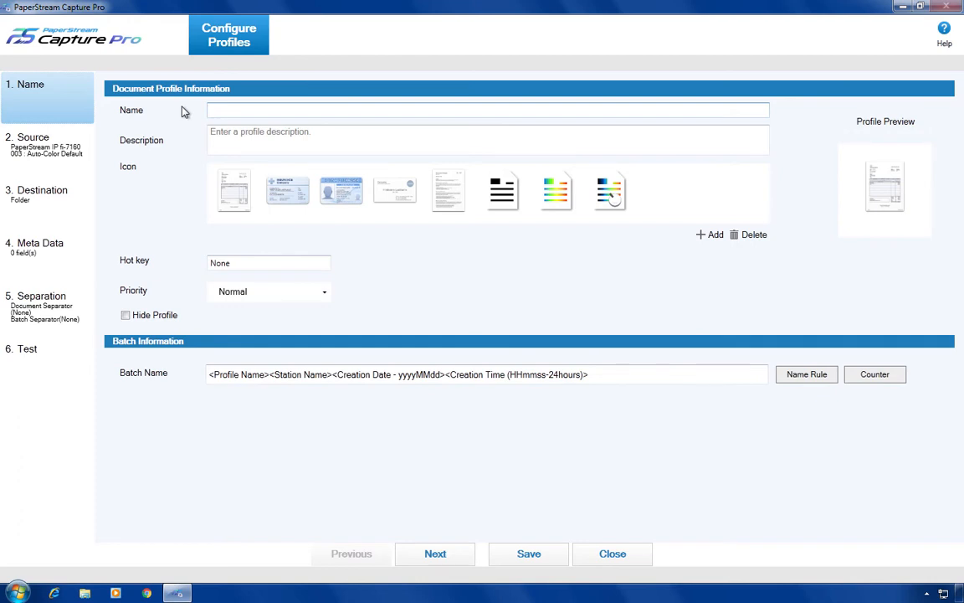
type("1 Invoices")
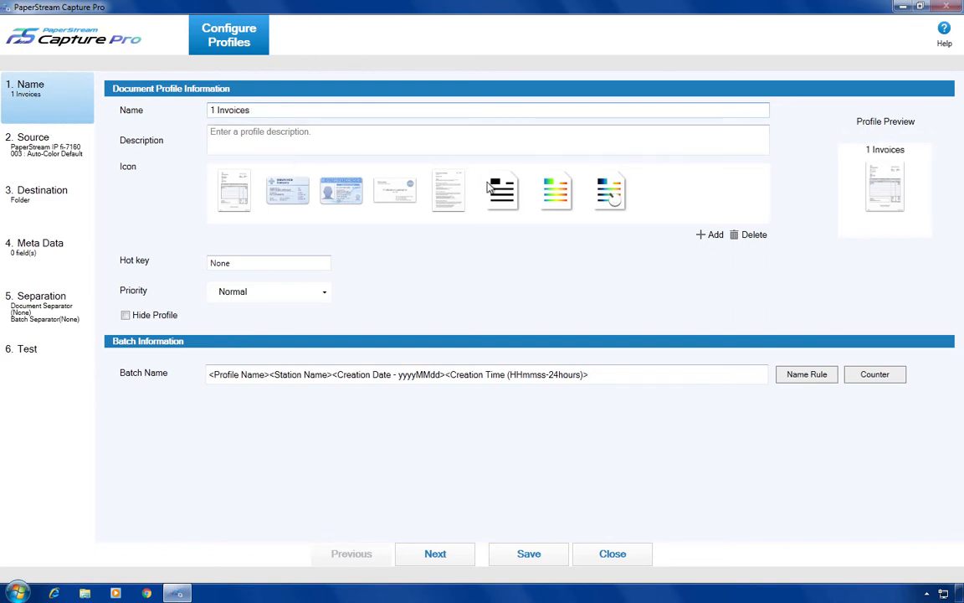
left_click(508, 211)
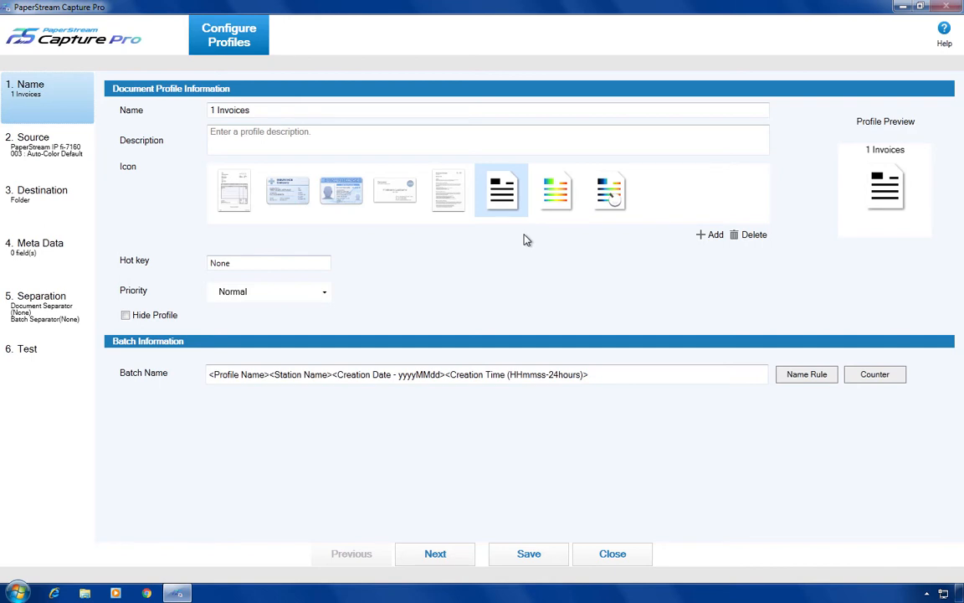
- In the Source settings, apply the 001: B&W Default scanner driver profile for the PaperStream IP fi-7160
left_click(82, 150)
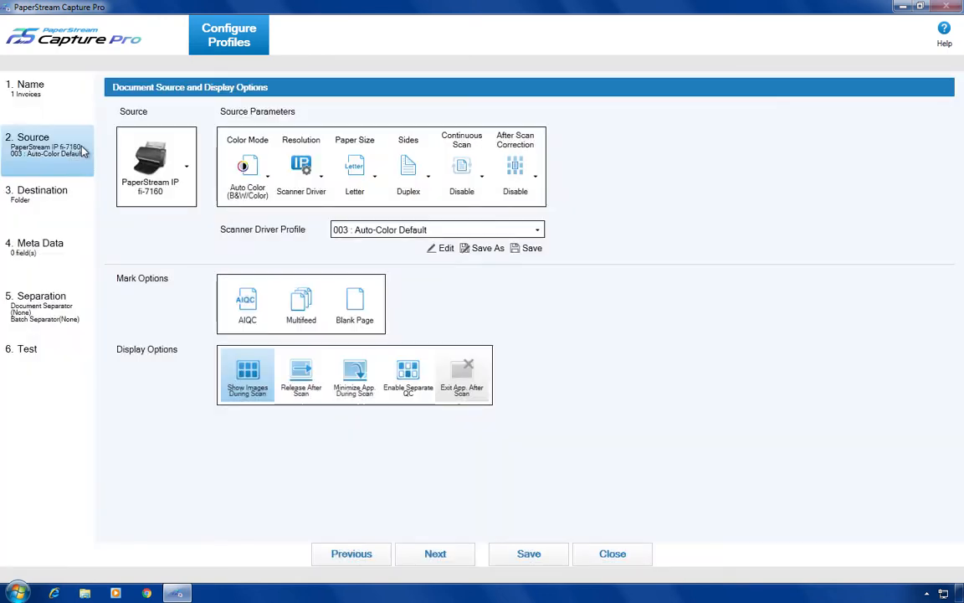
left_click(190, 180)
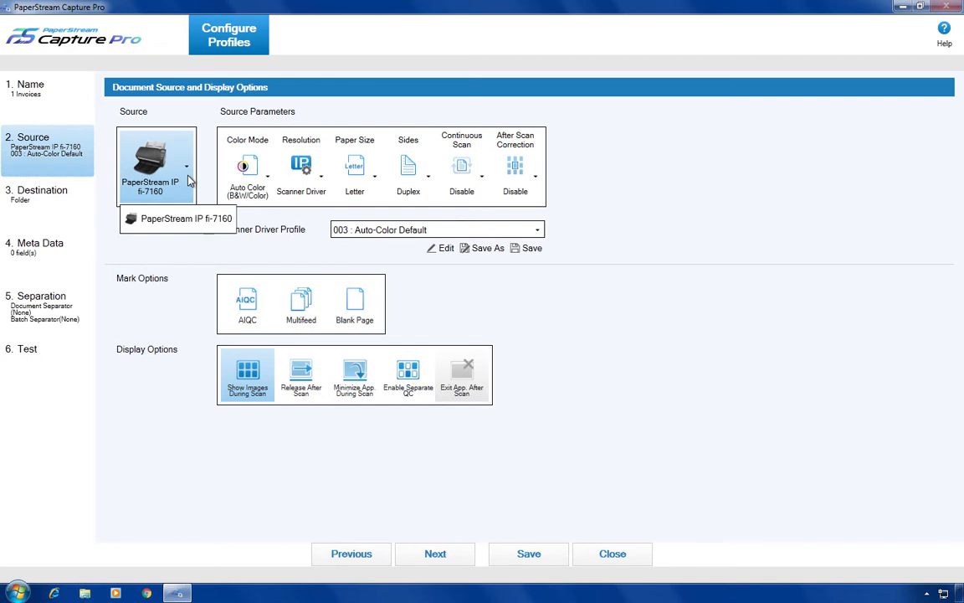
left_click(201, 182)
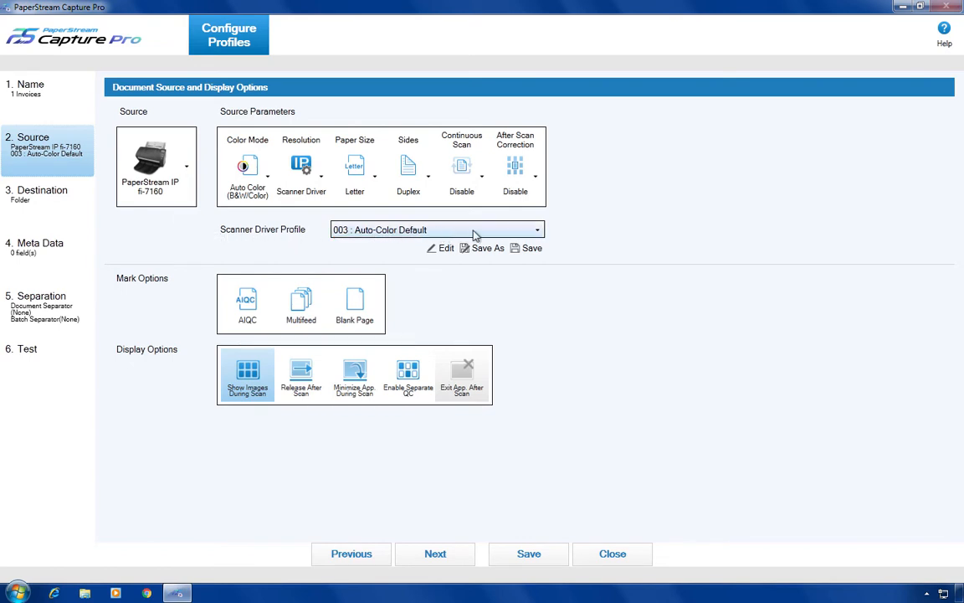
left_click(537, 230)
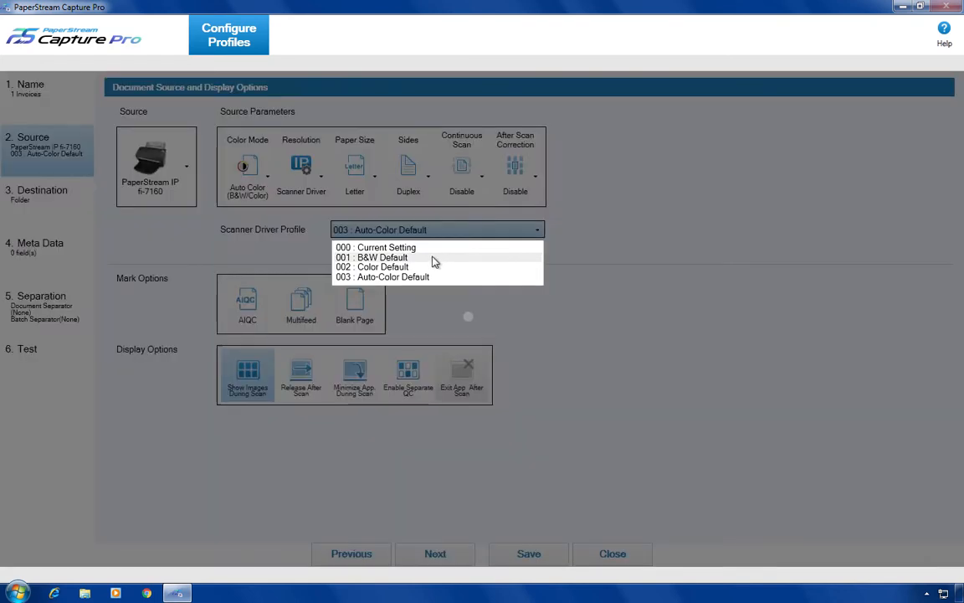
left_click(434, 258)
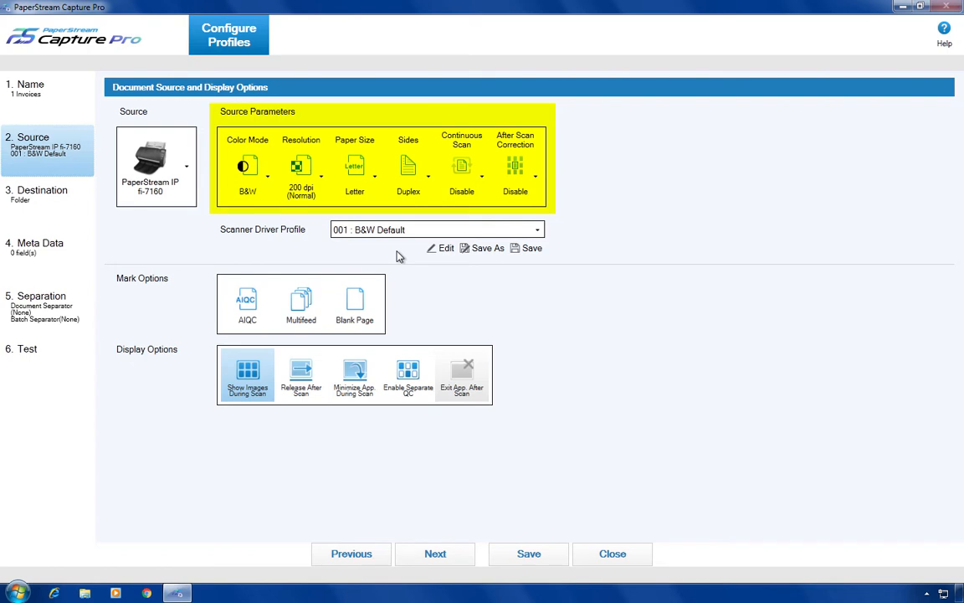
- Keep the color mode at B&W and set the scan resolution to 300 dpi (Fine)
left_click(269, 188)
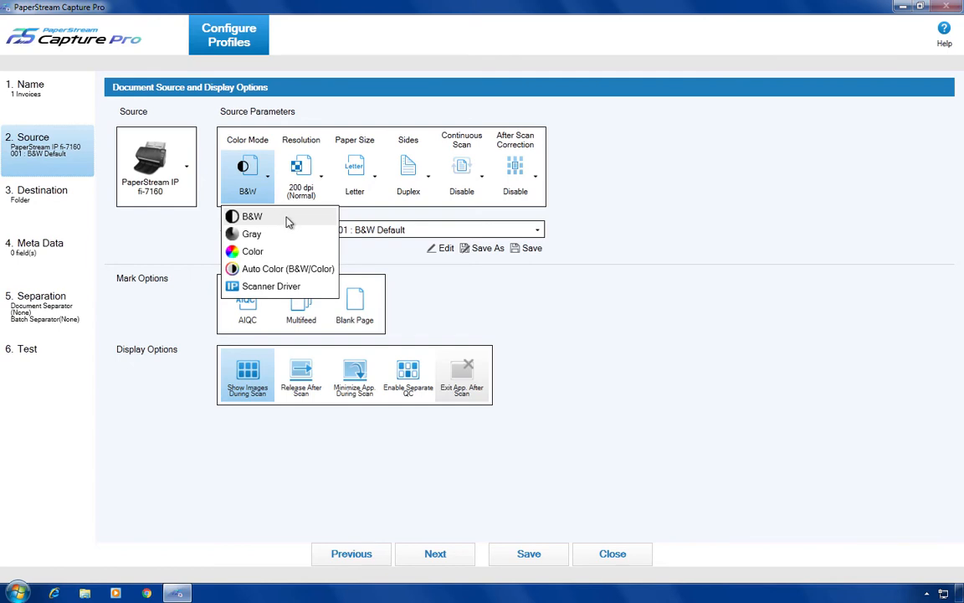
left_click(279, 210)
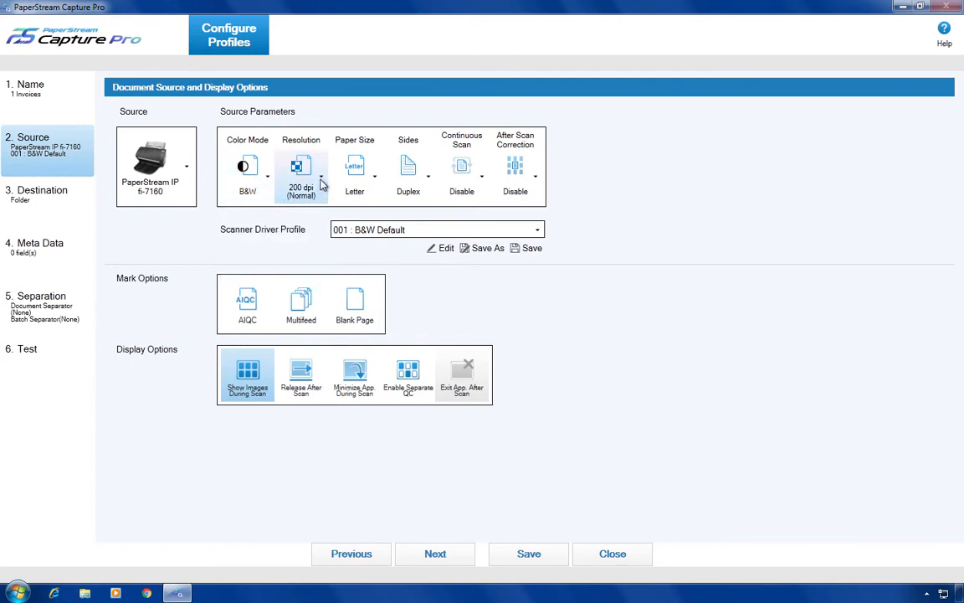
left_click(321, 183)
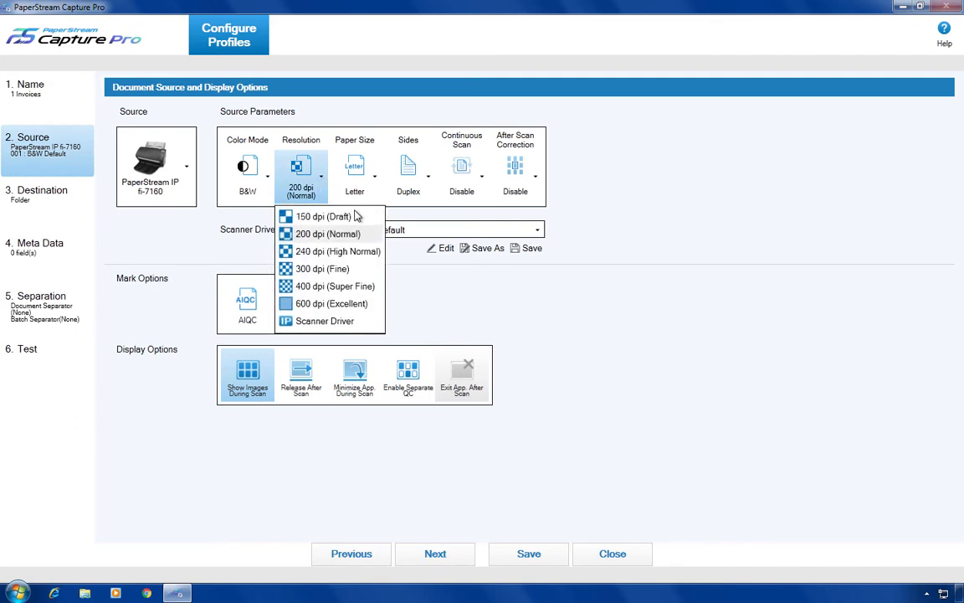
left_click(360, 270)
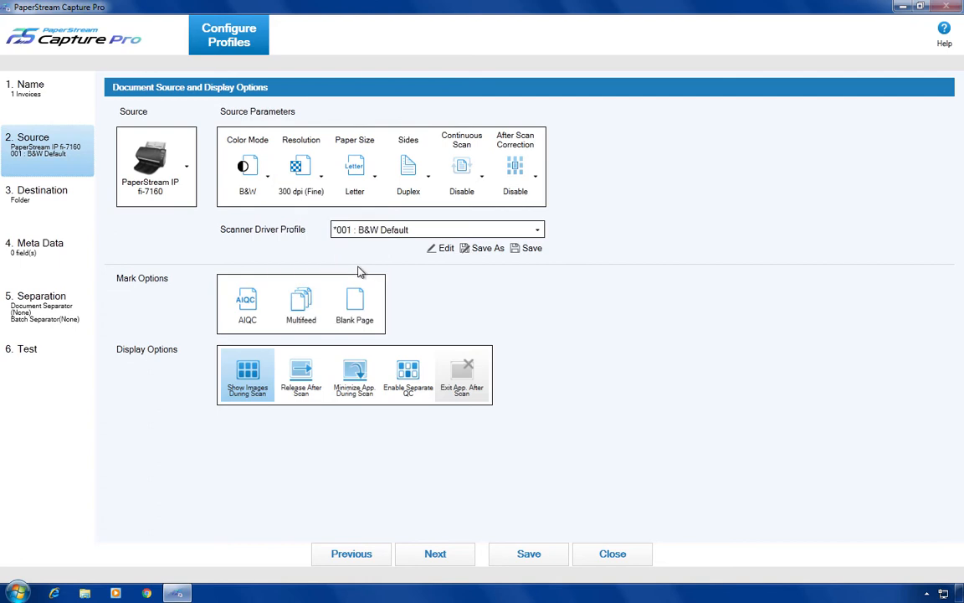
- Keep the Letter paper size, set the scanned sides to Simplex and enable After Scan Correction
left_click(375, 193)
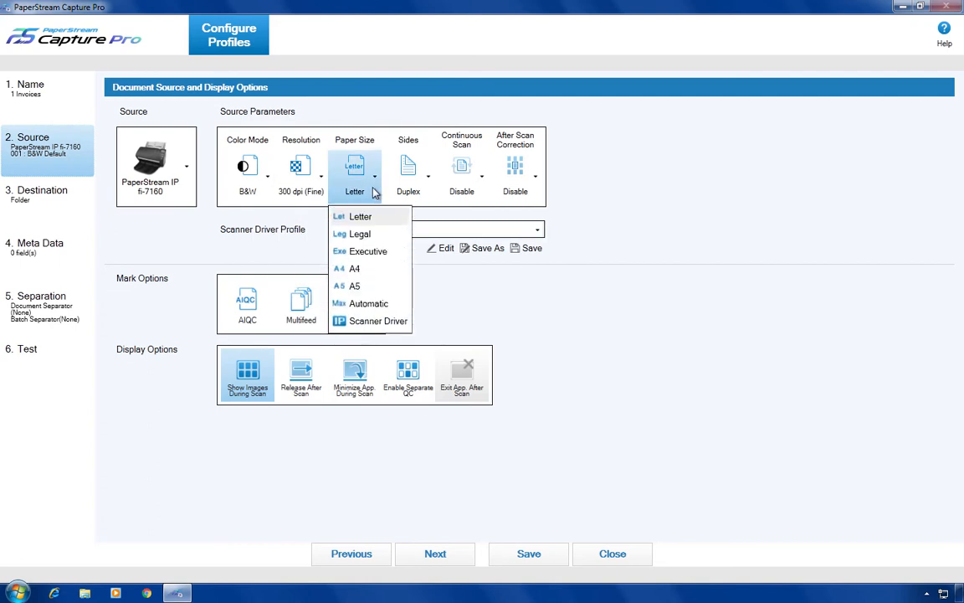
left_click(375, 193)
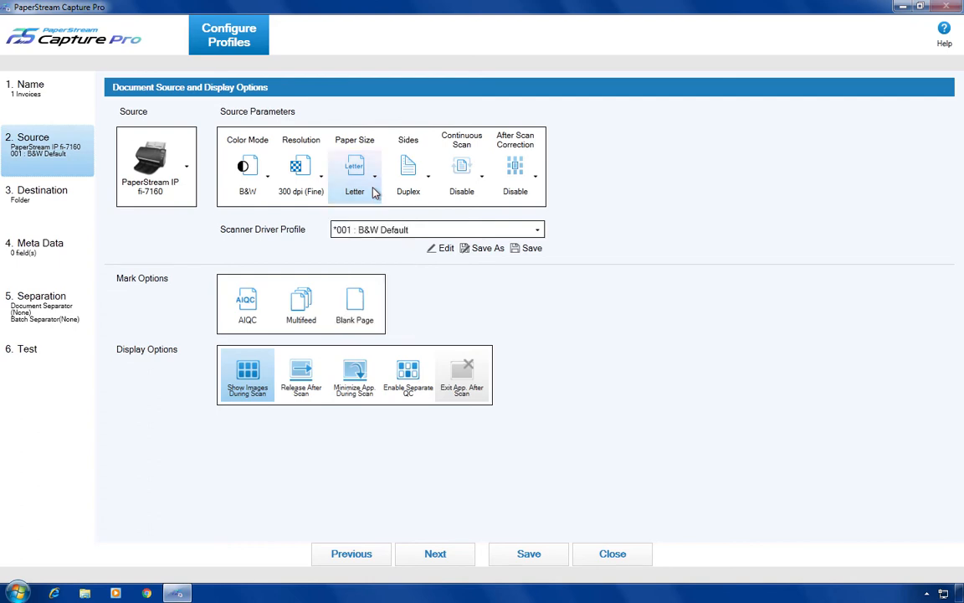
left_click(427, 188)
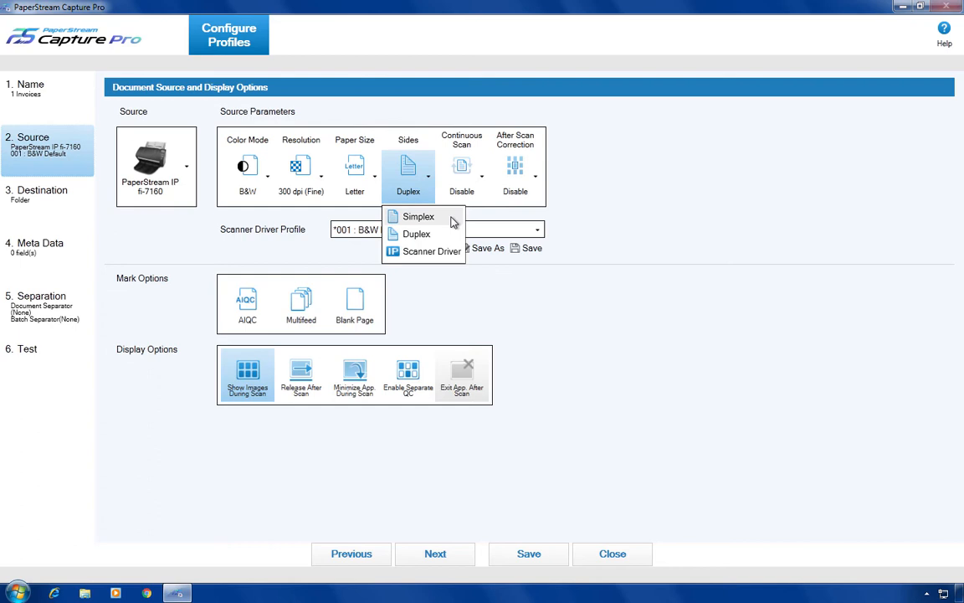
left_click(452, 221)
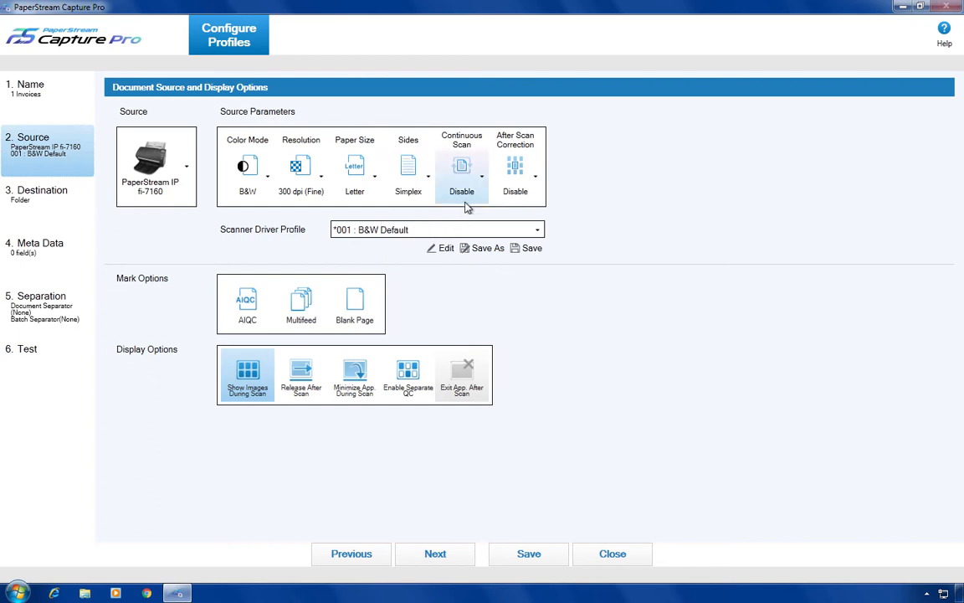
left_click(538, 180)
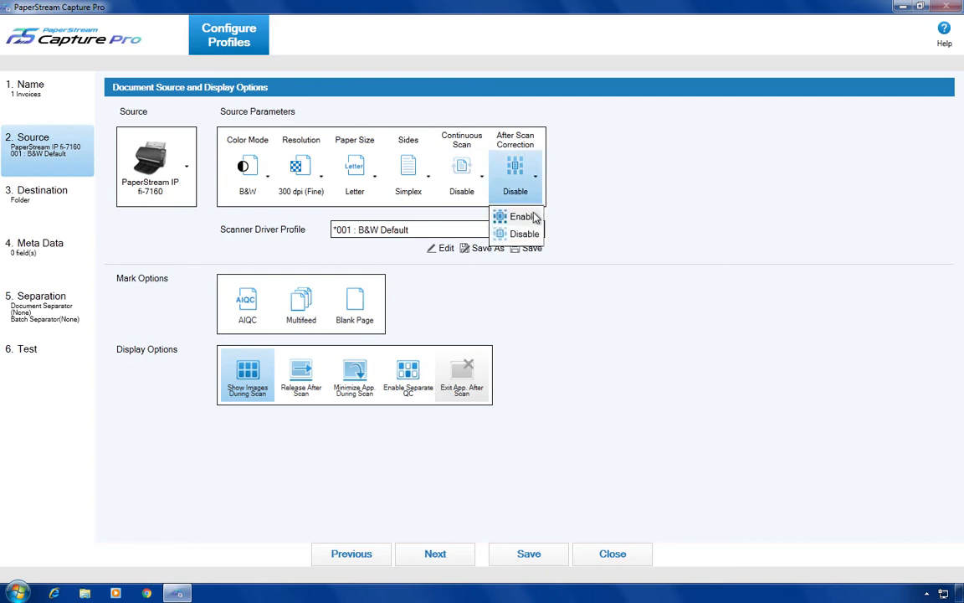
left_click(536, 219)
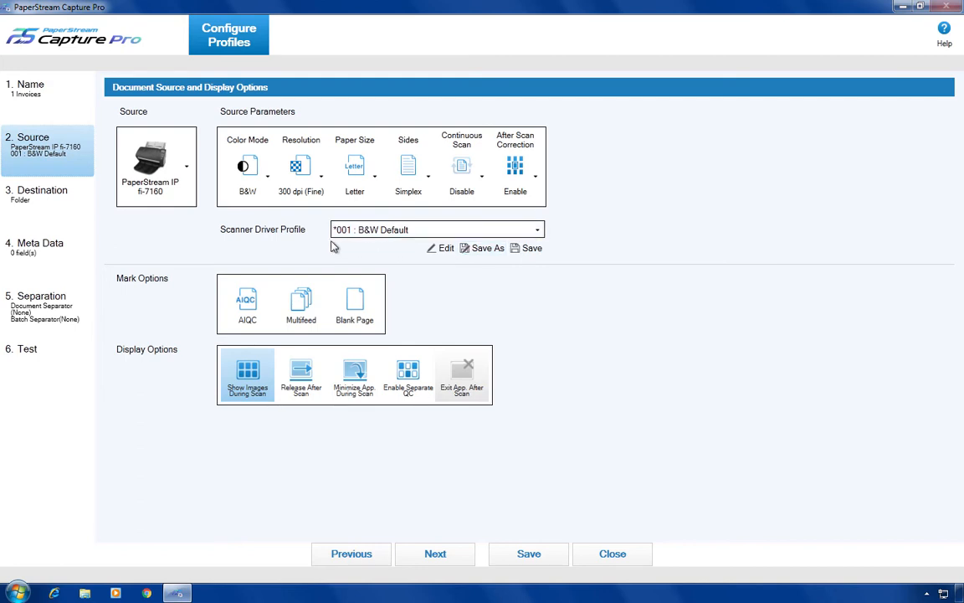
- Save the modified scanner driver settings as a new driver profile named 1 Invoices
left_click(490, 252)
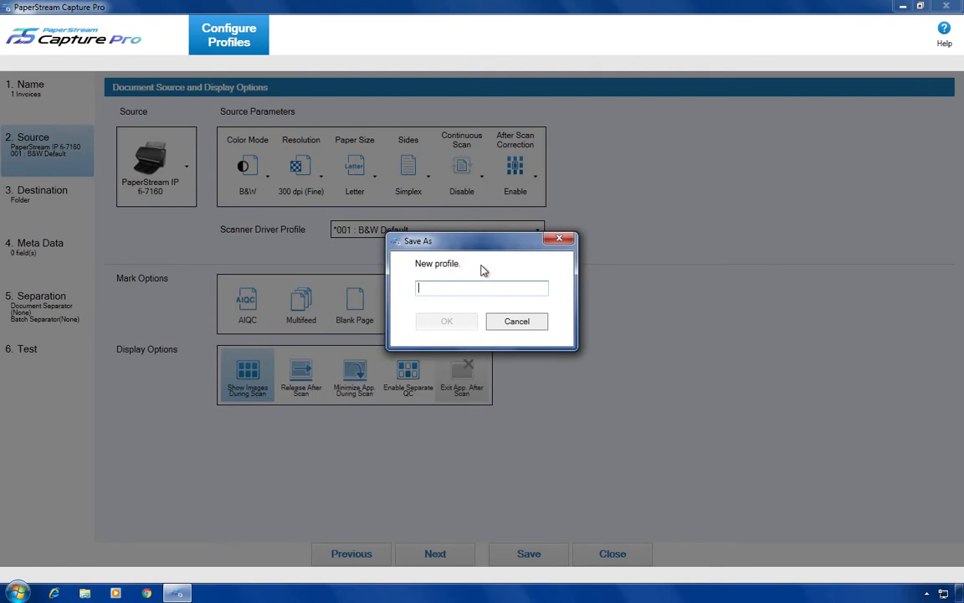
type("1")
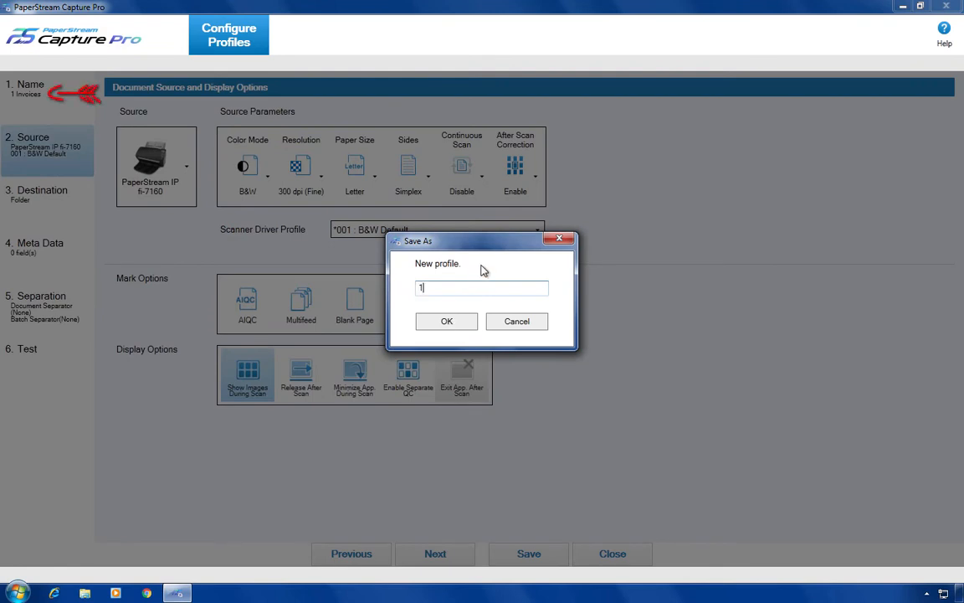
type(" Invo")
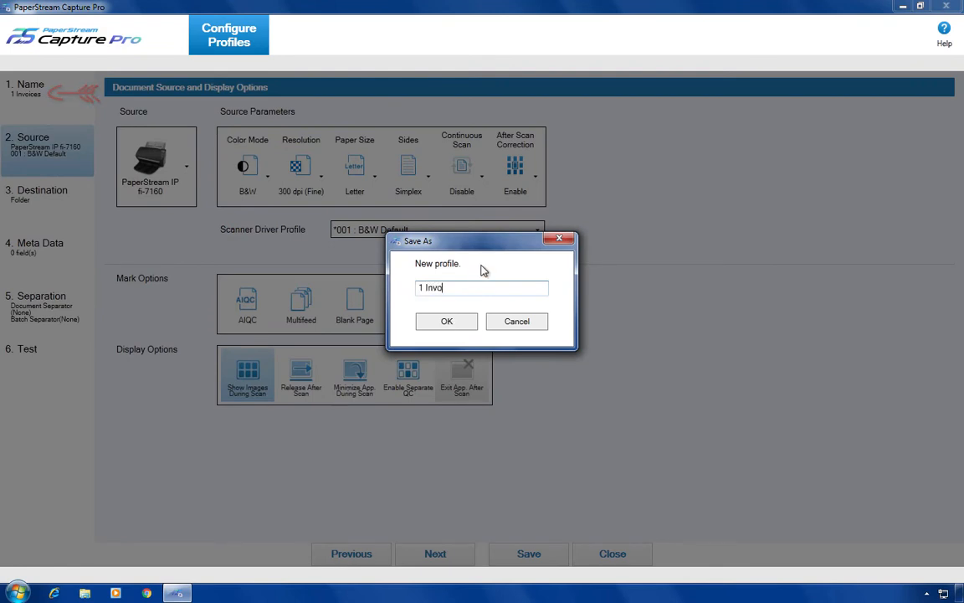
type("ices")
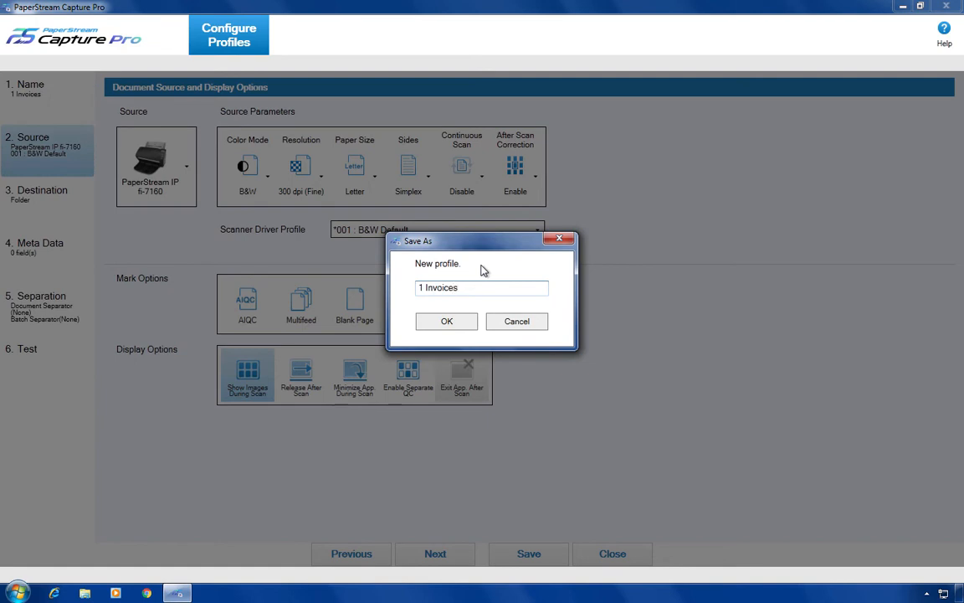
left_click(447, 322)
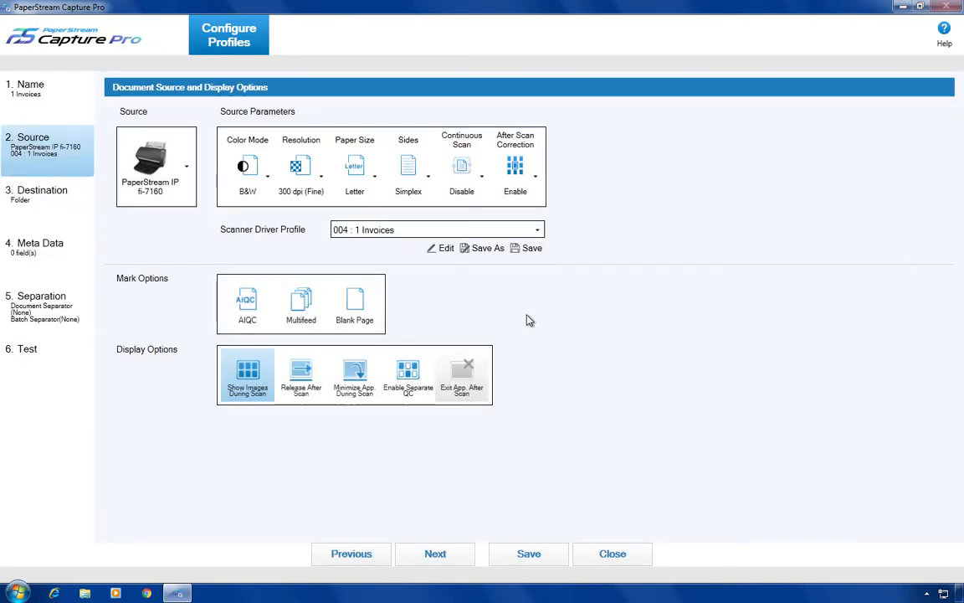
- Switch the scanner driver profile to 003: Auto-Color Default and check its available resolution options
left_click(538, 233)
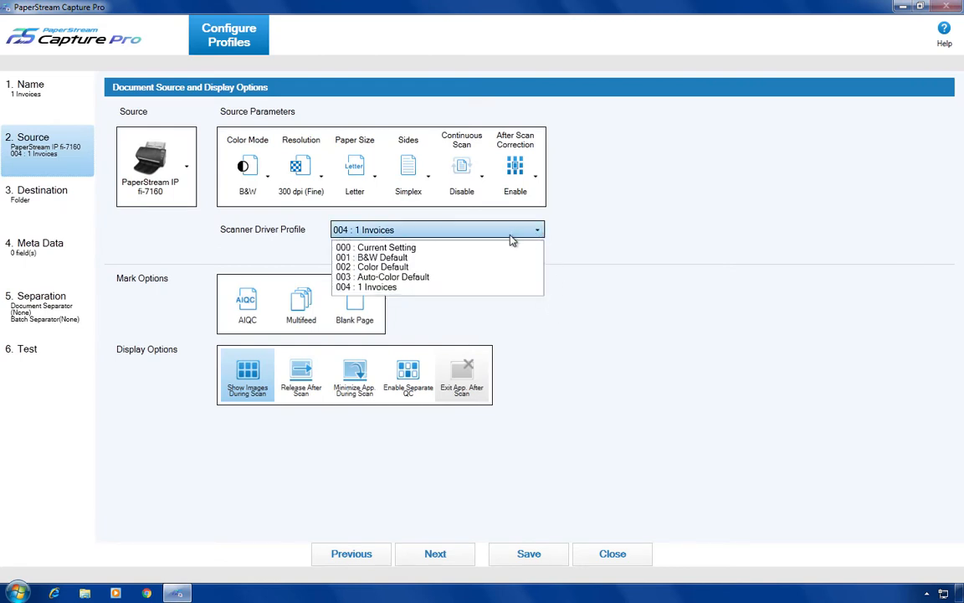
left_click(427, 279)
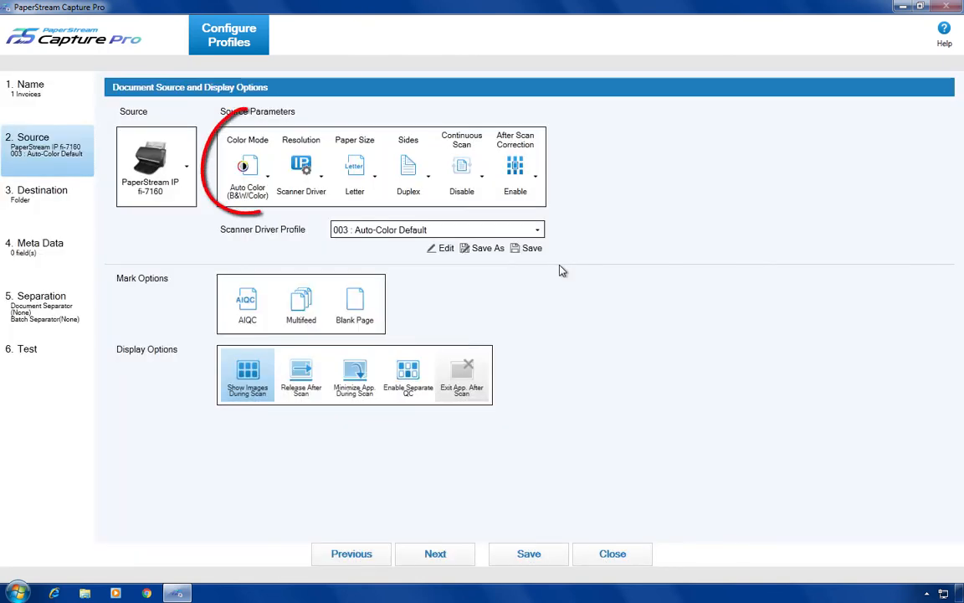
left_click(320, 180)
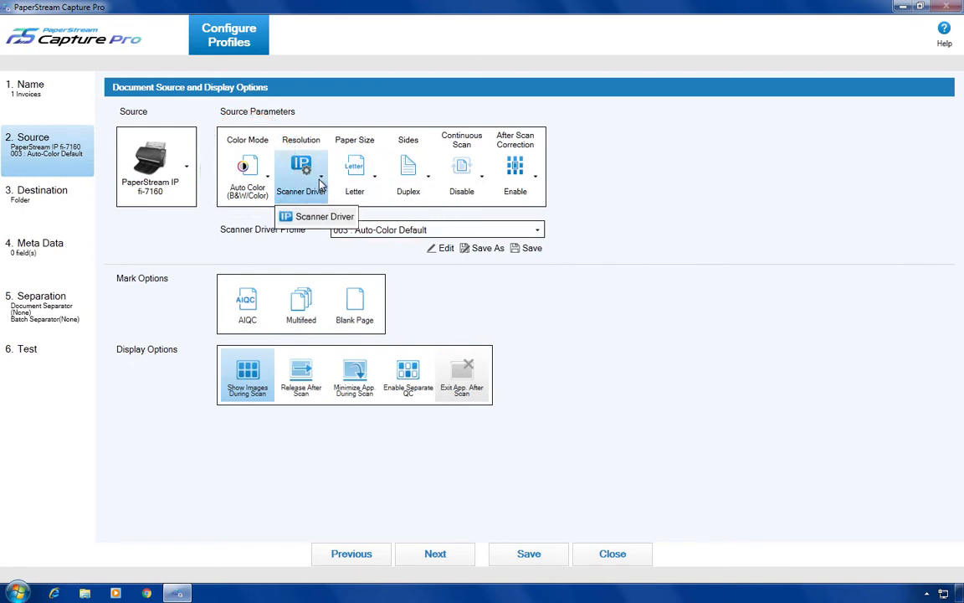
left_click(353, 217)
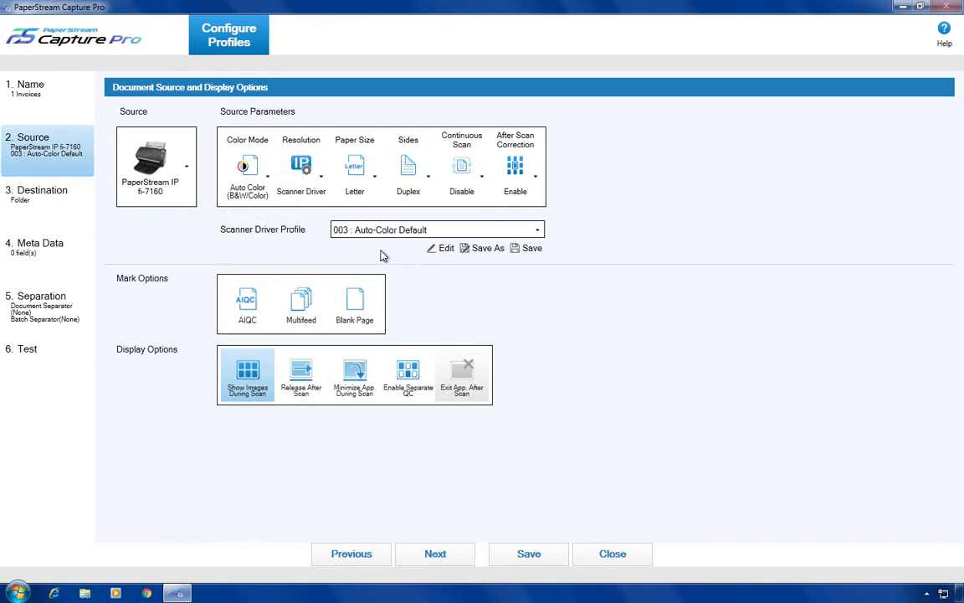
- In the detailed scanner driver settings, set the resolution to 300 dpi for both Black & White and Color images
left_click(444, 255)
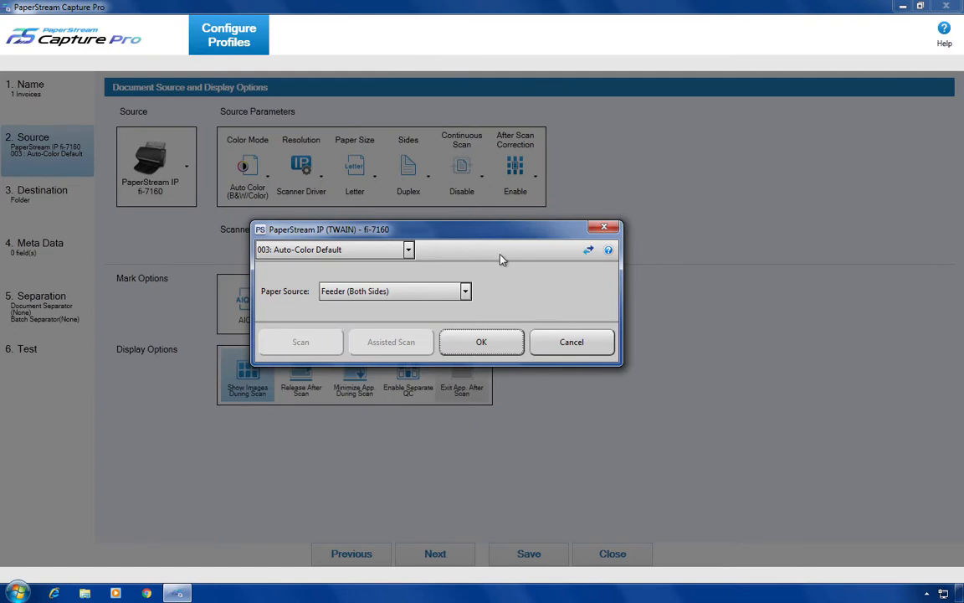
left_click(589, 251)
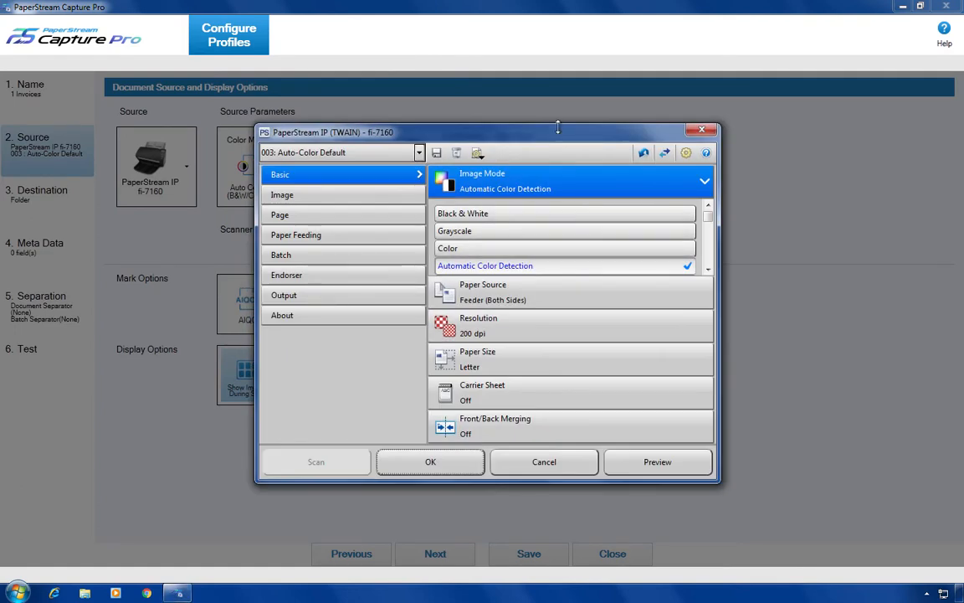
left_click_drag(564, 125, 564, 36)
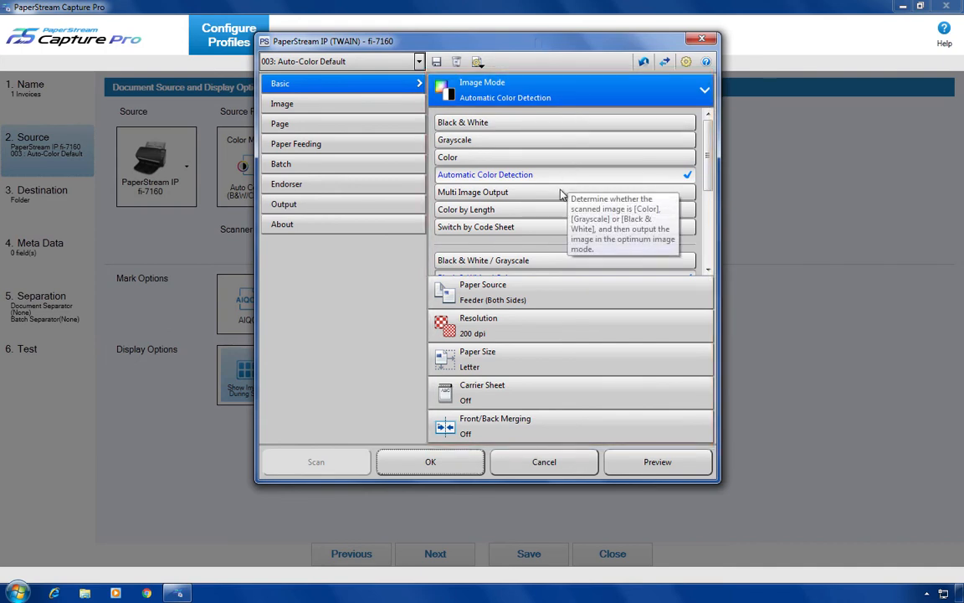
left_click(541, 328)
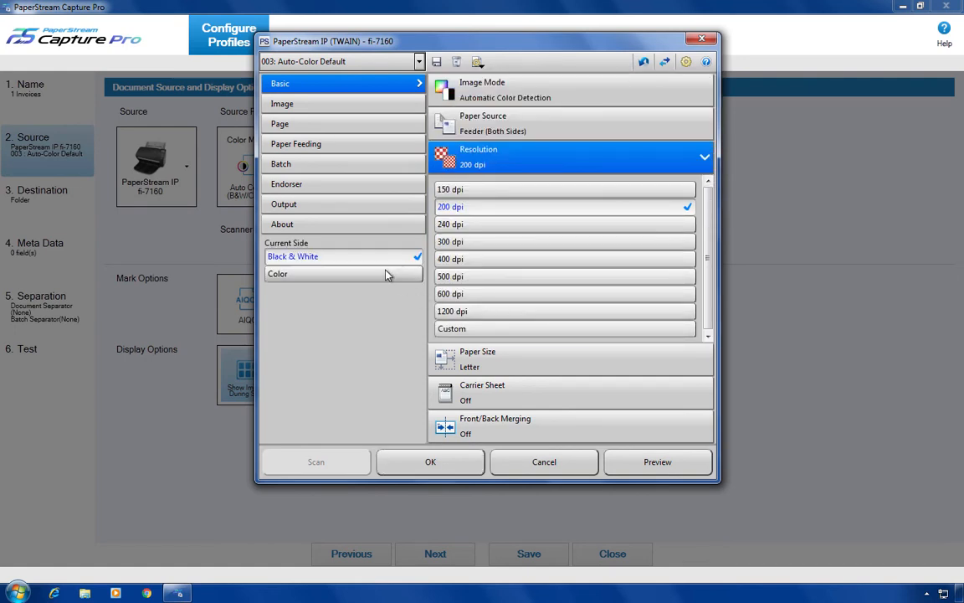
left_click(492, 244)
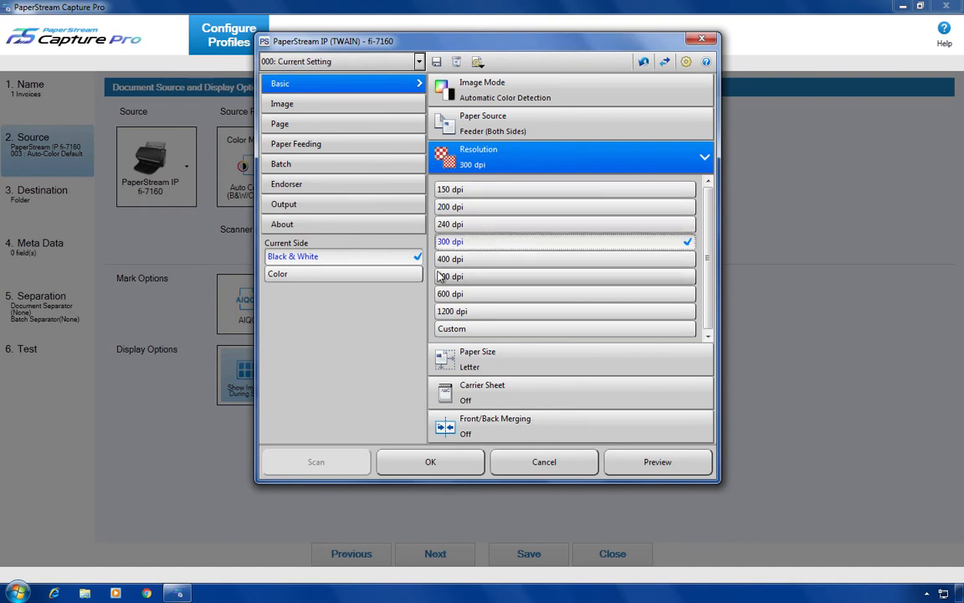
left_click(409, 276)
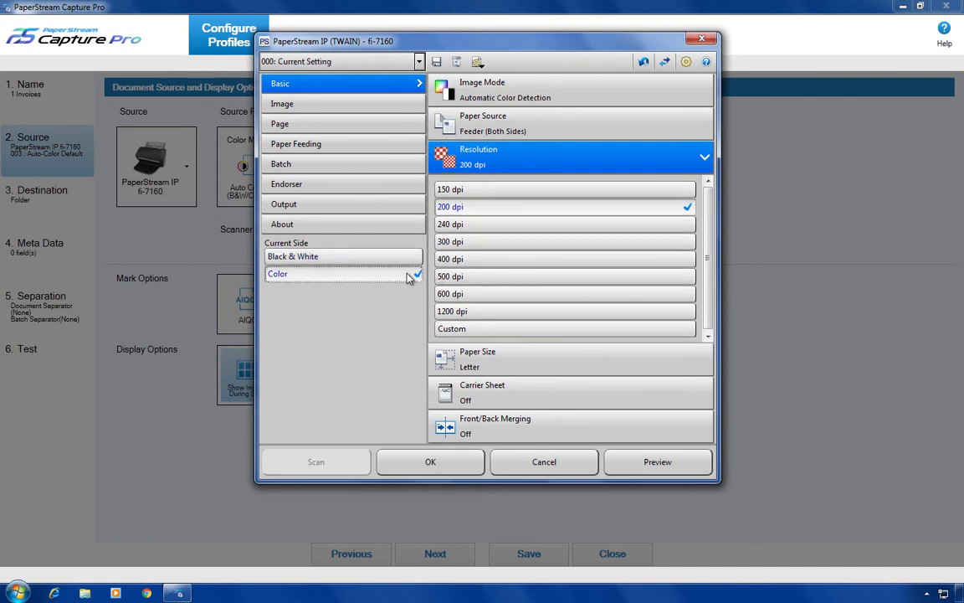
left_click(490, 244)
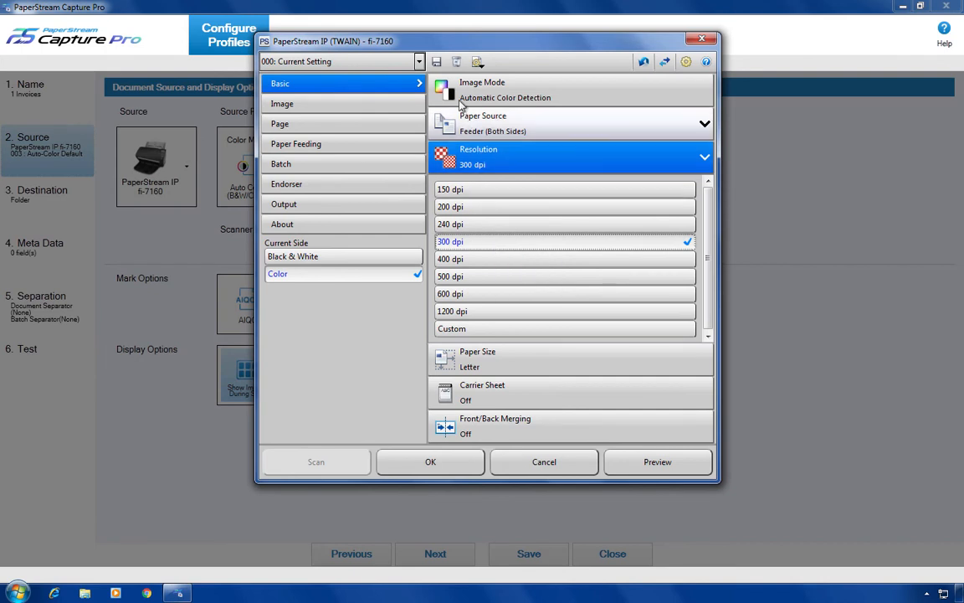
- Check which existing driver profiles can be overwritten when saving the scanner settings, leaving without saving
left_click(437, 62)
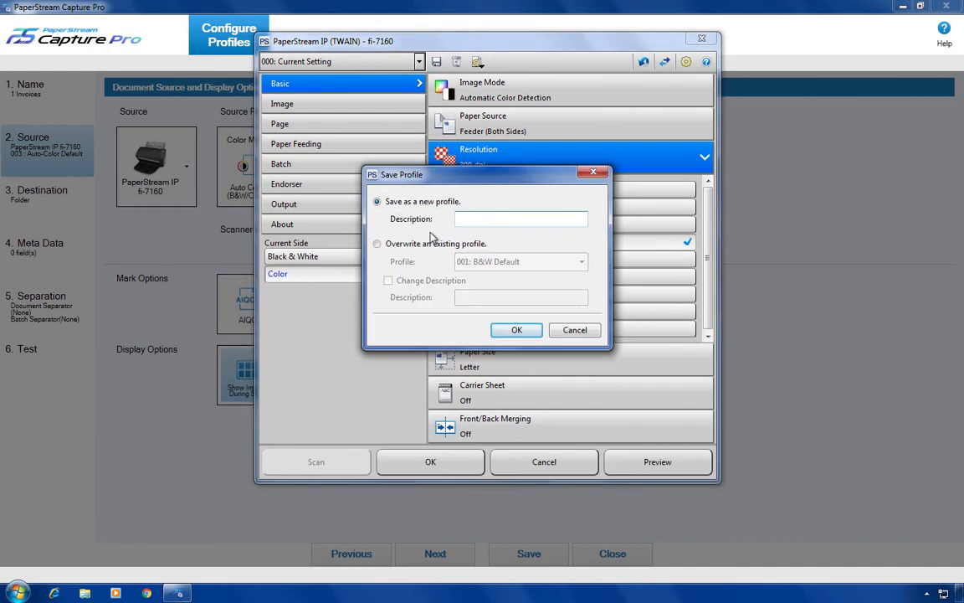
left_click(377, 244)
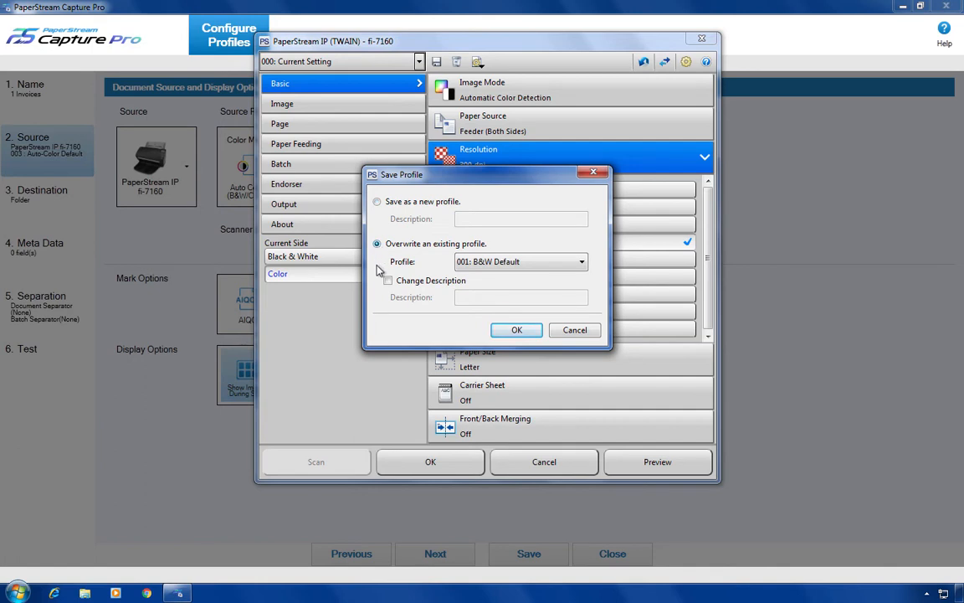
left_click(579, 265)
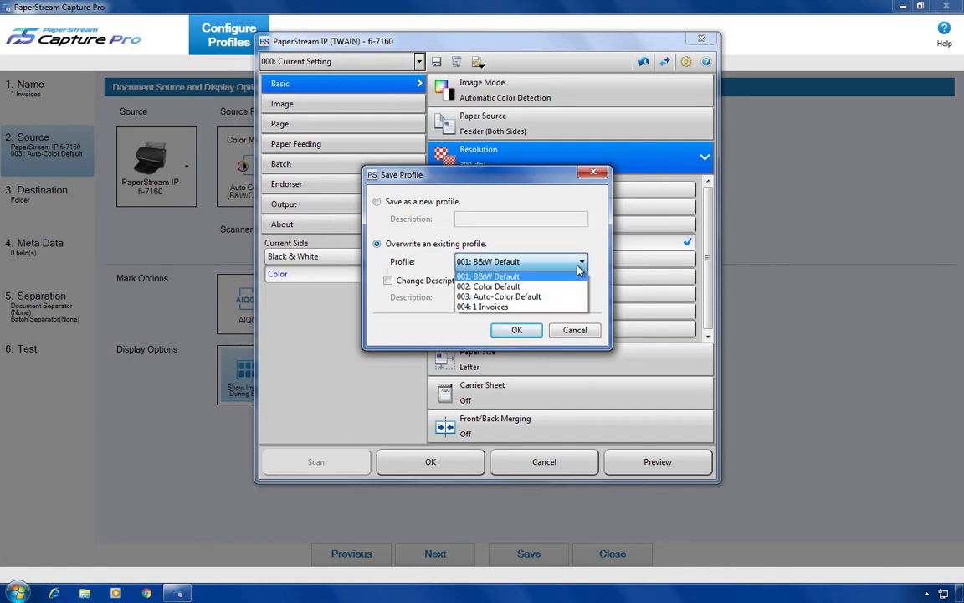
left_click(576, 237)
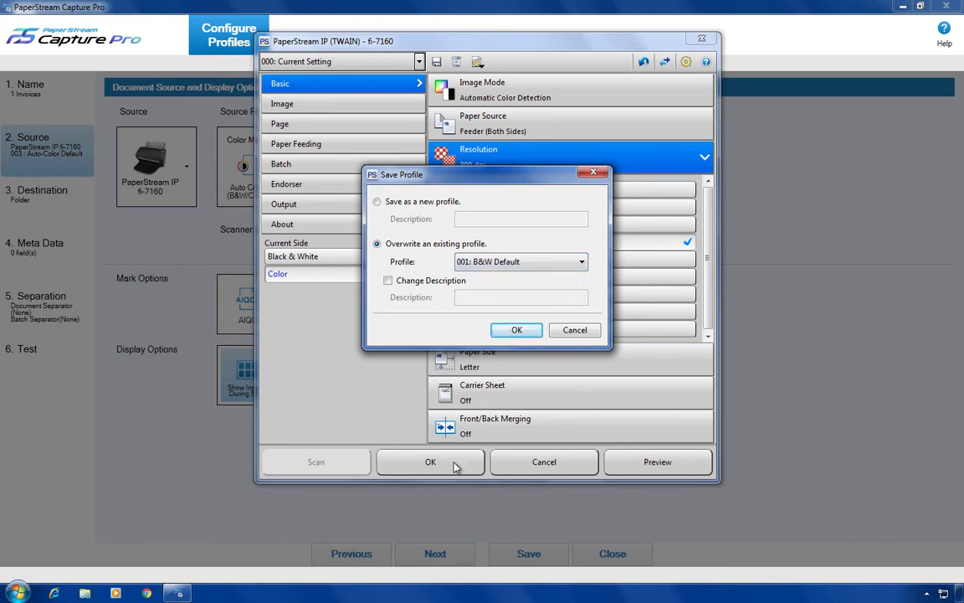
left_click(576, 331)
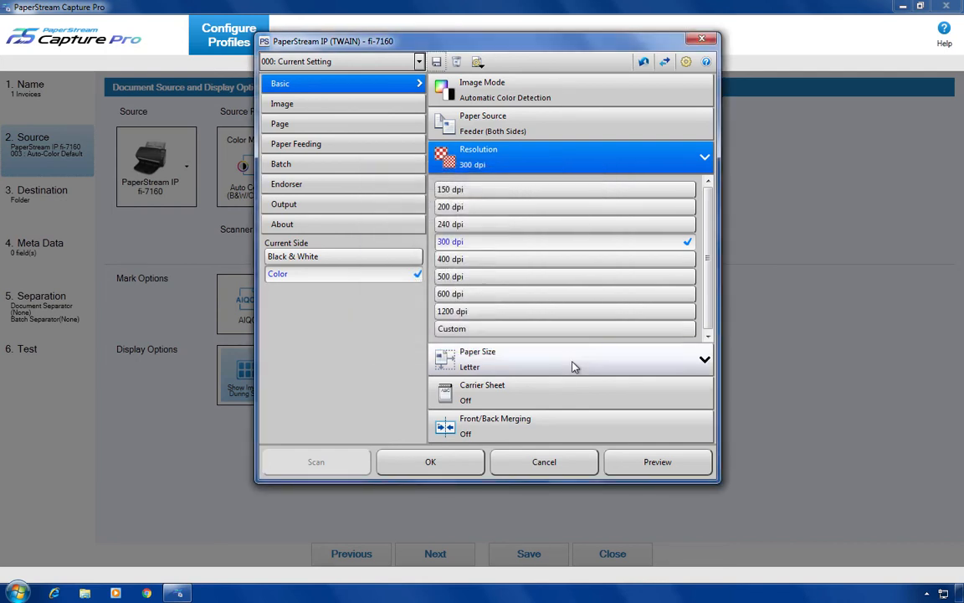
- Close the detailed scanner driver settings and switch the scanner driver profile to 004: 1 Invoices
left_click(571, 473)
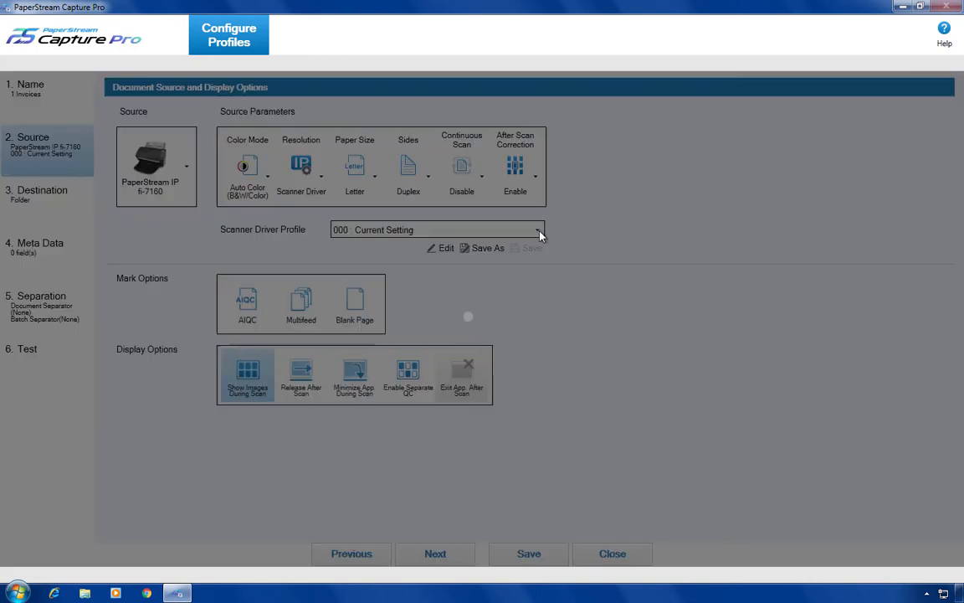
left_click(539, 232)
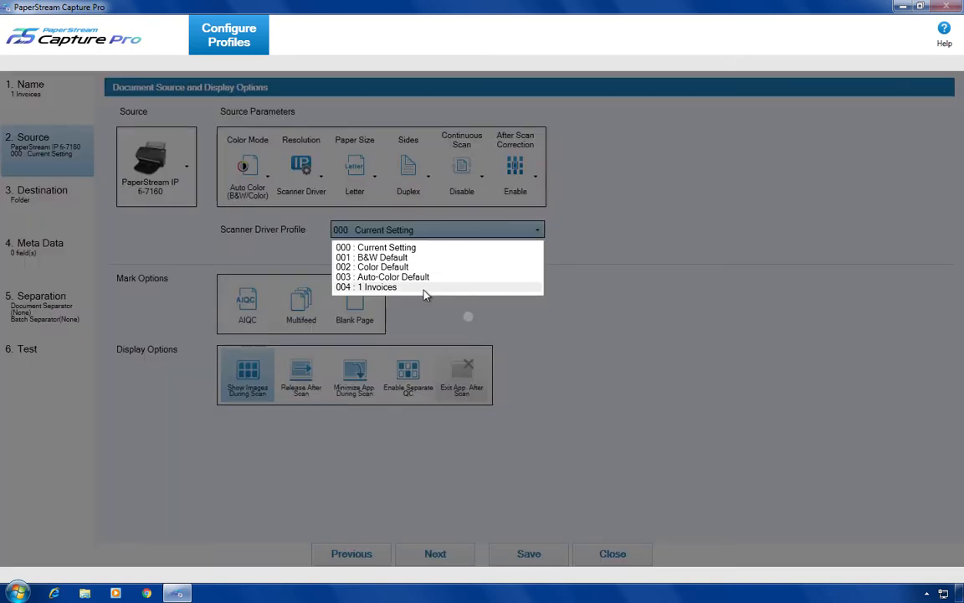
left_click(425, 289)
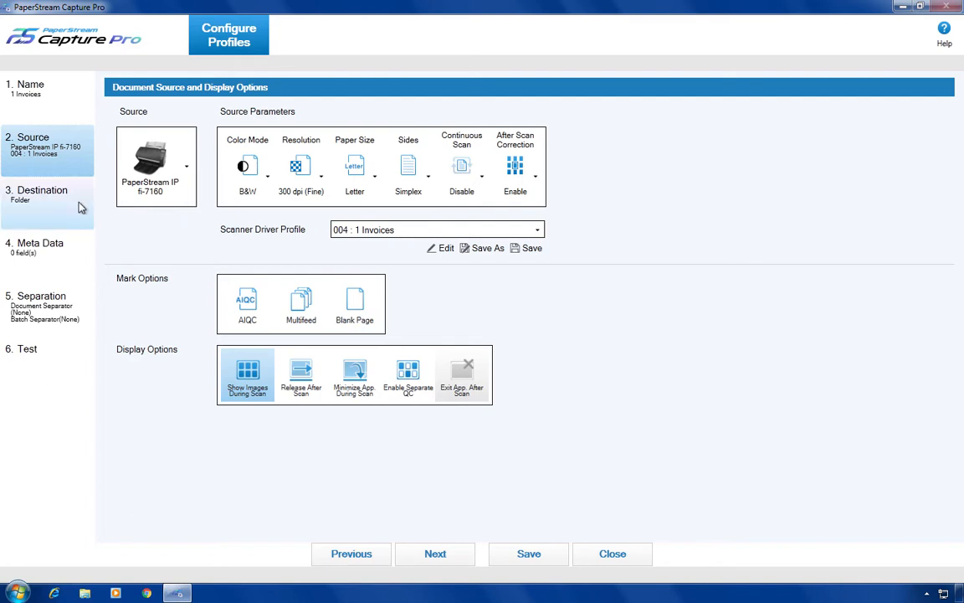
- Add two meta data fields to the profile and name the first one Invoice Number
left_click(75, 265)
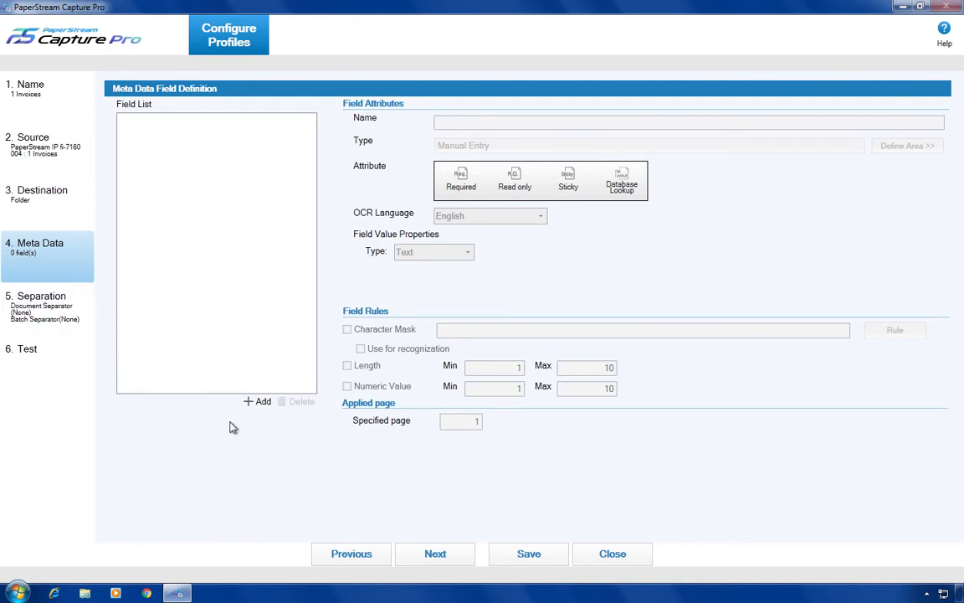
left_click(259, 401)
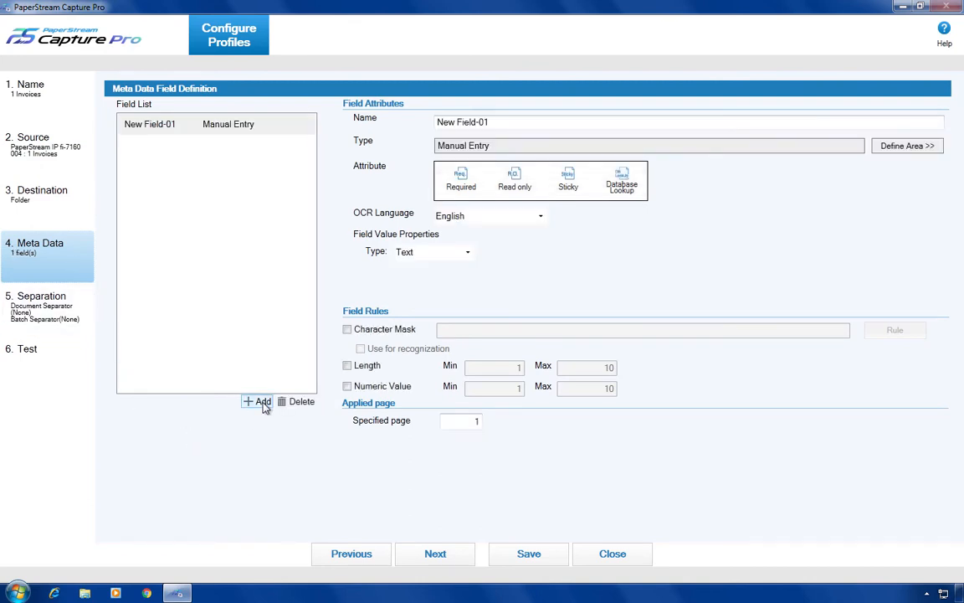
left_click(261, 401)
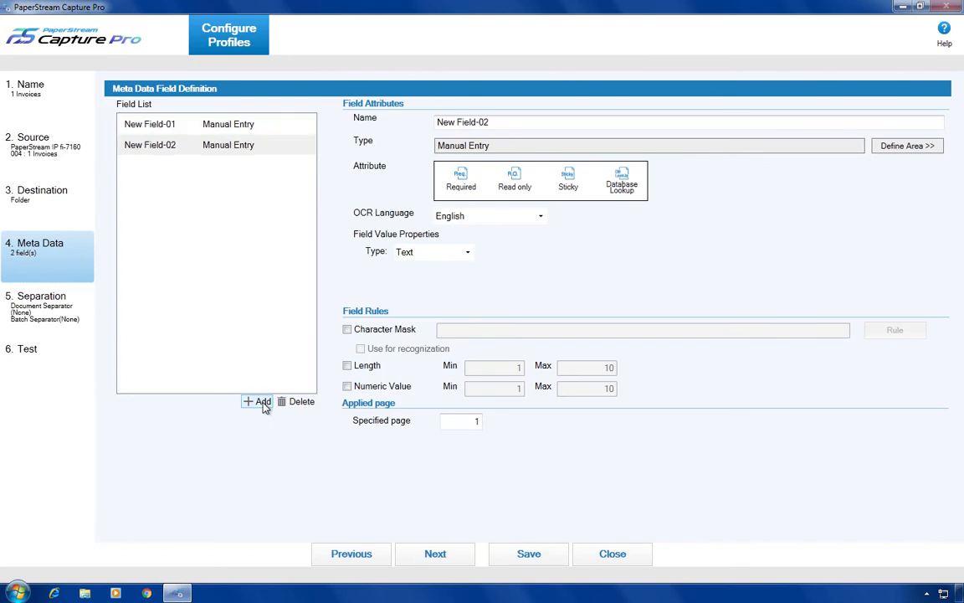
left_click(198, 125)
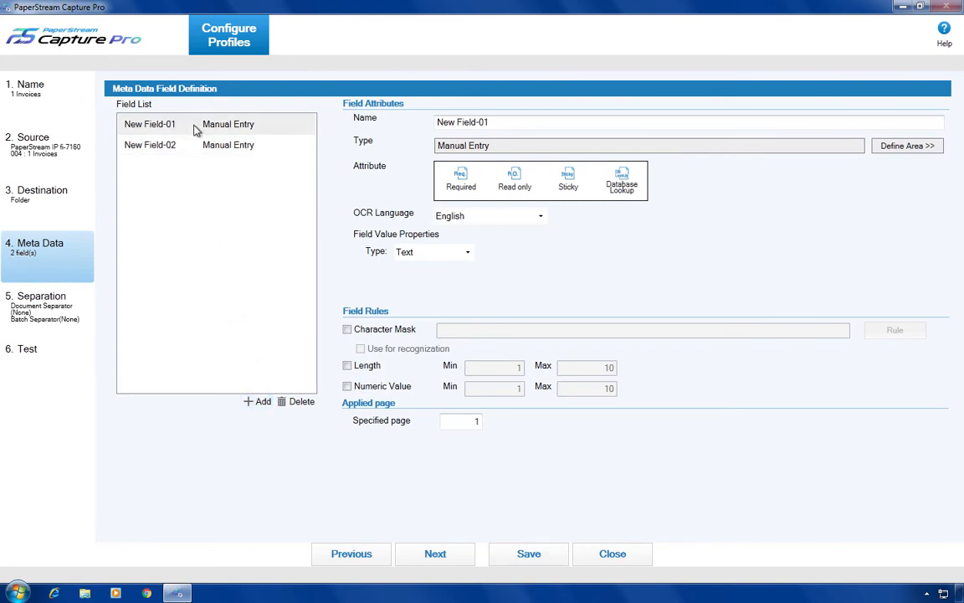
left_click_drag(510, 123, 448, 123)
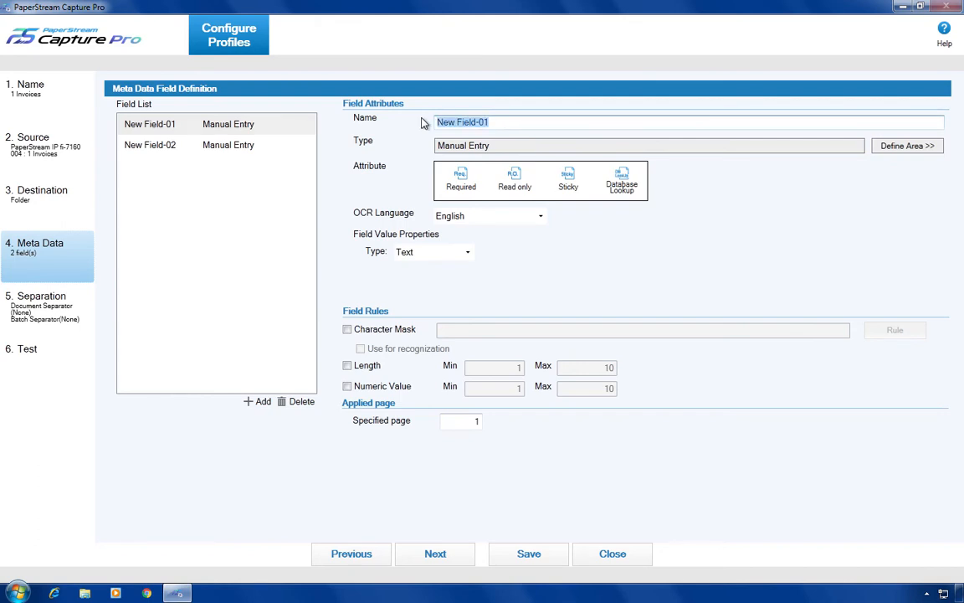
type("In")
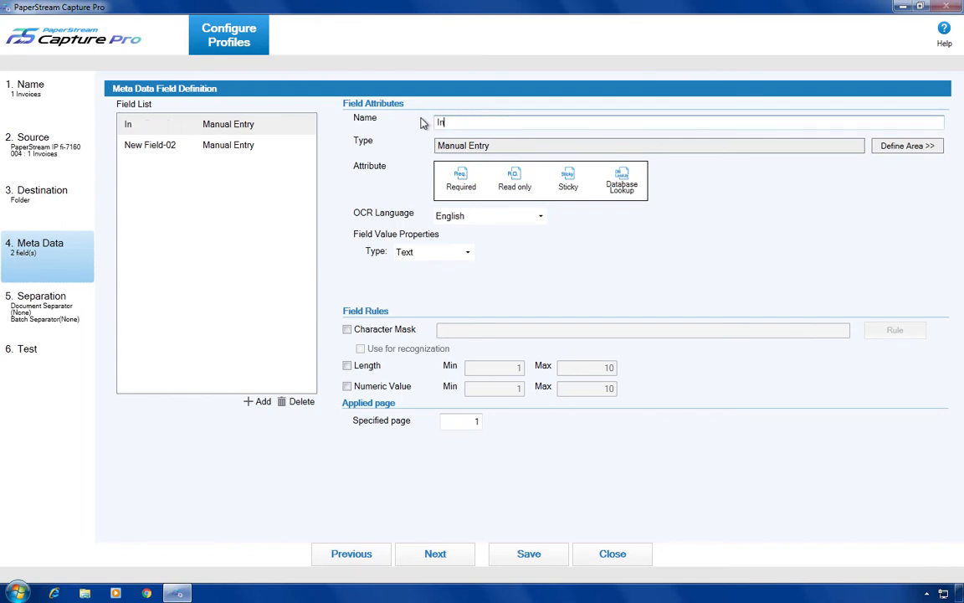
type("voice Number")
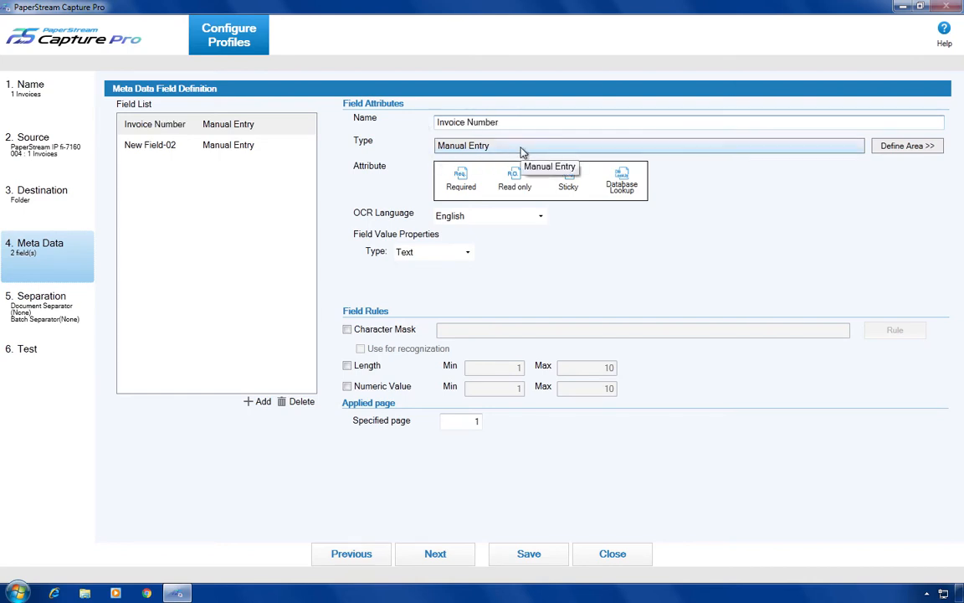
- Rename the second meta data field as Vendor Name
left_click(185, 150)
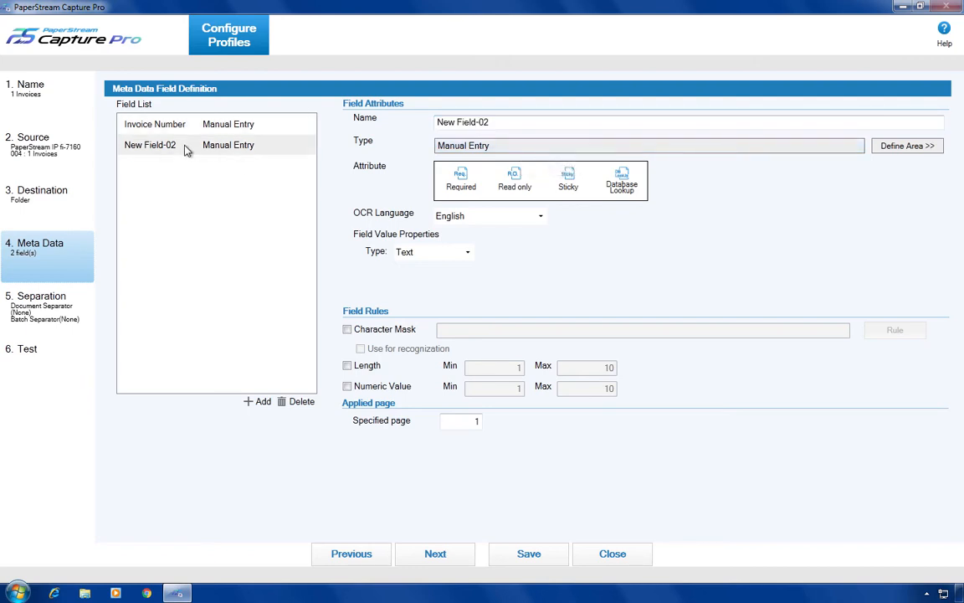
left_click(498, 123)
left_click_drag(498, 123, 437, 123)
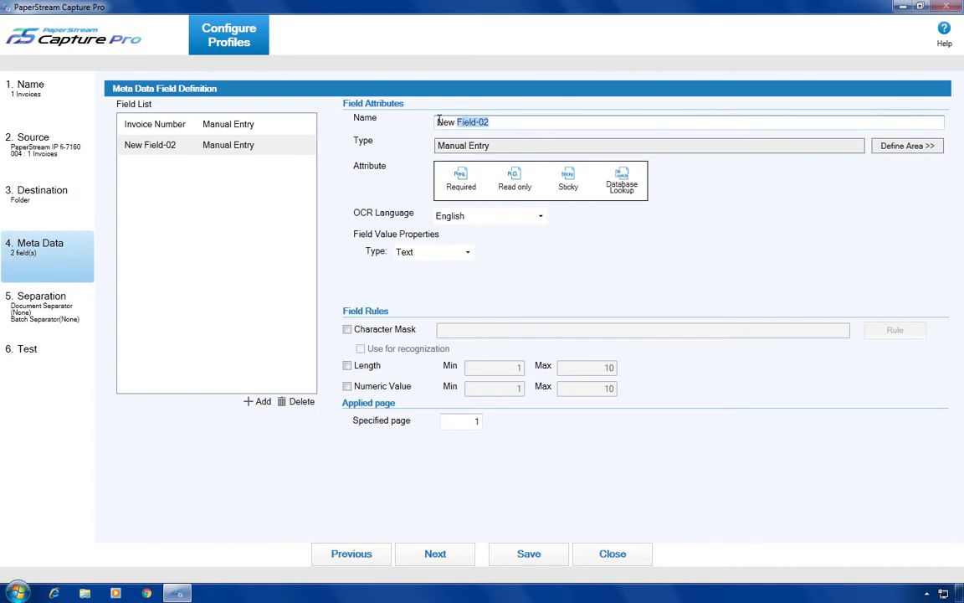
type("Vendor Name")
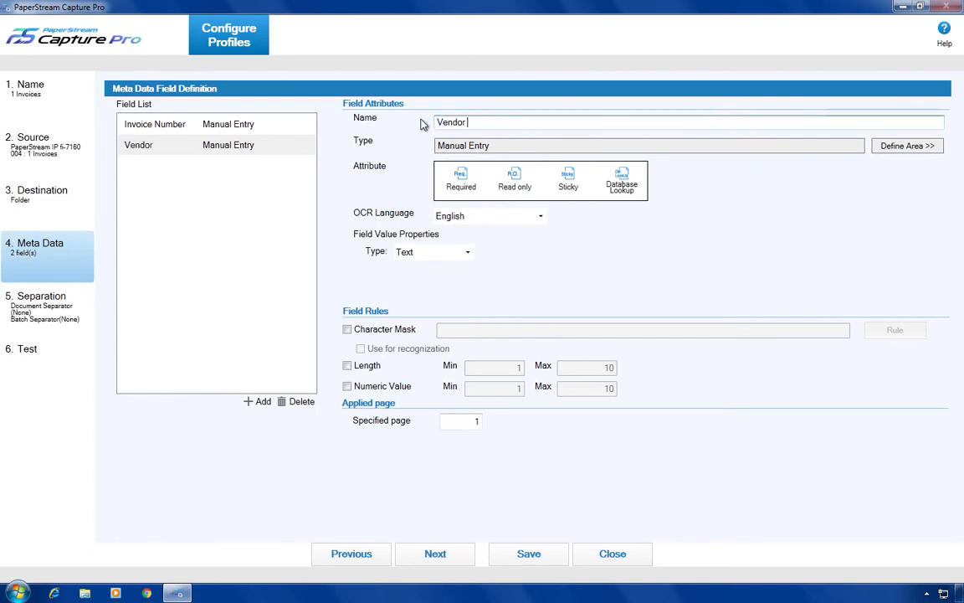
- Set the Vendor Name field's type to Choice List and open its choice list definition
left_click(510, 148)
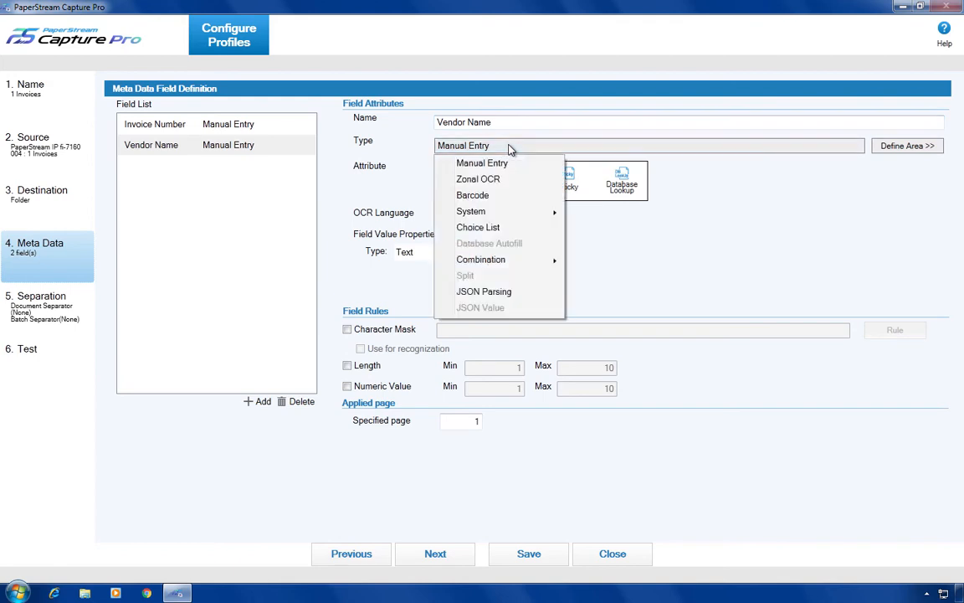
left_click(516, 231)
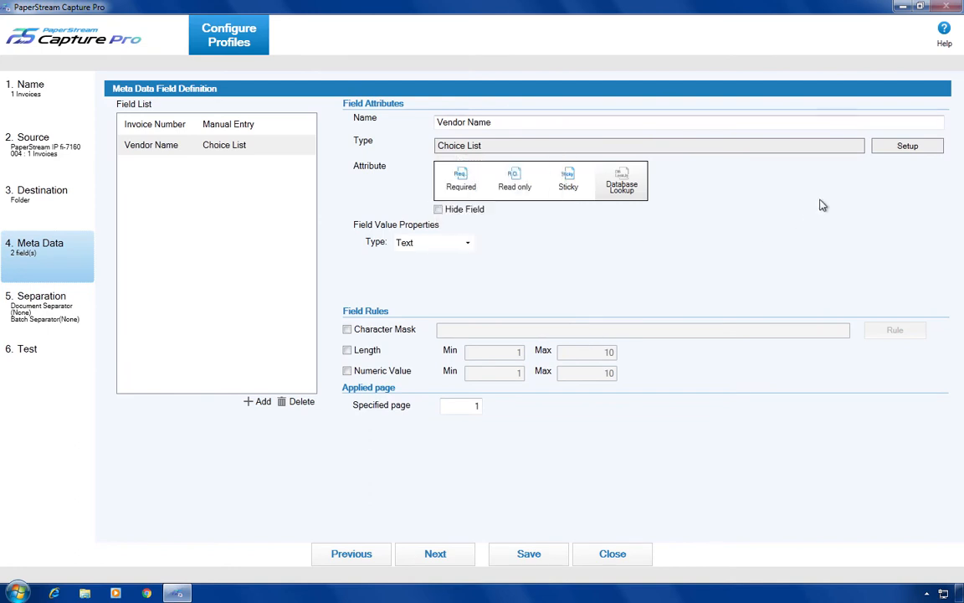
left_click(906, 149)
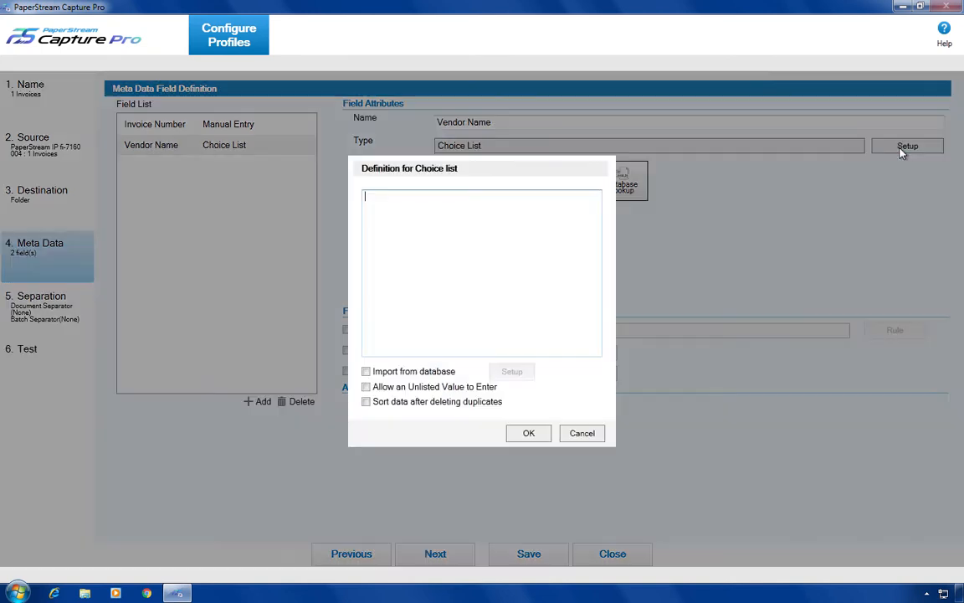
type("Acme Corp")
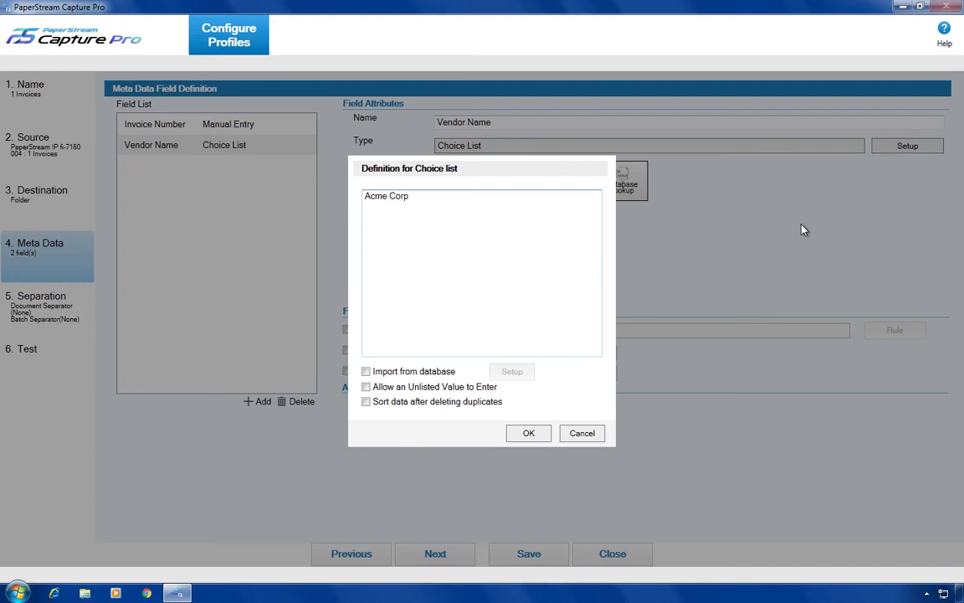
key("Return")
type("Oscorp")
left_click_drag(390, 217, 366, 194)
key("Delete")
- Paste the copied list of vendors into the choice list definition, keep unlisted values disallowed, and accept it
right_click(378, 200)
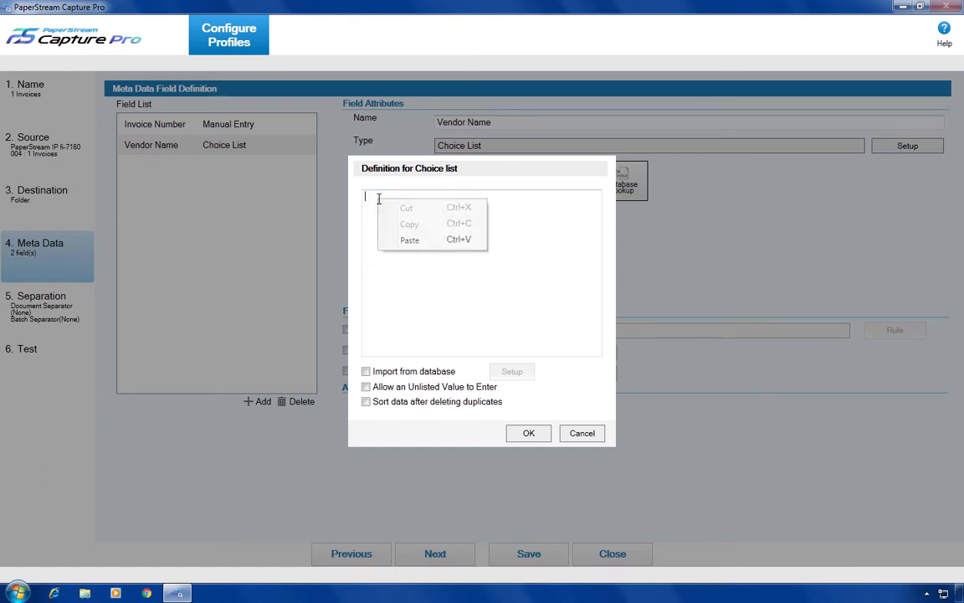
left_click(410, 240)
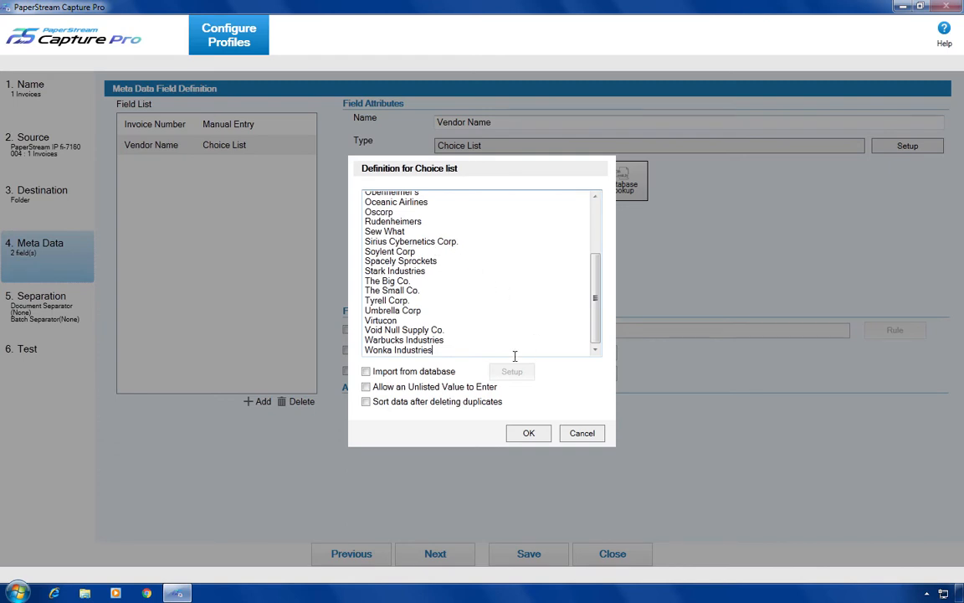
left_click(369, 389)
left_click(367, 389)
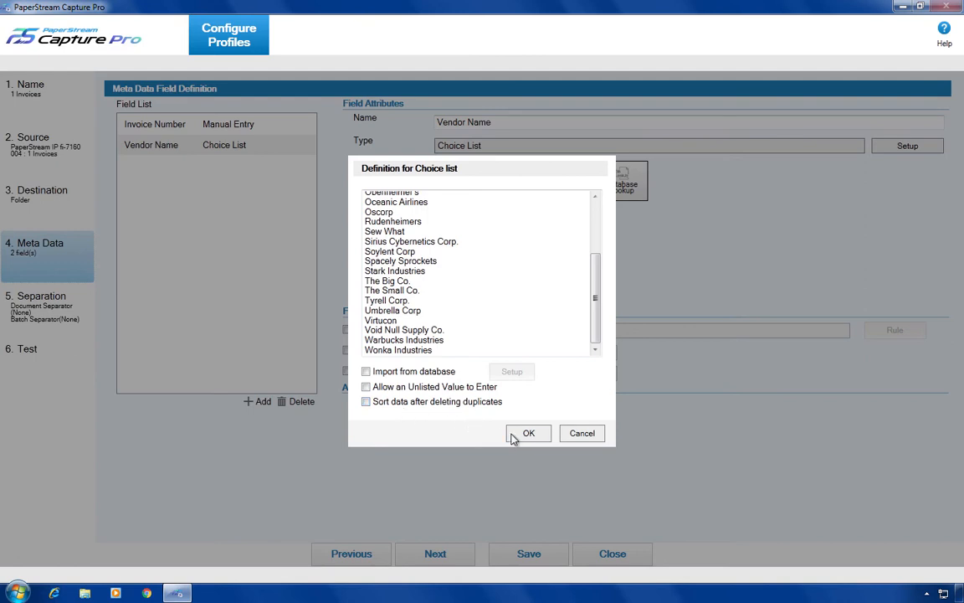
left_click(545, 437)
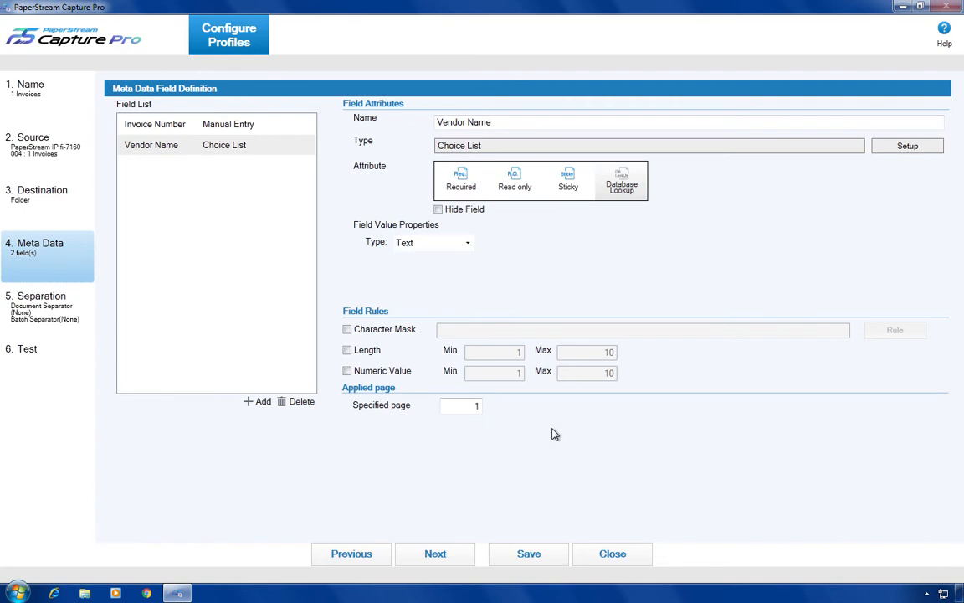
- Look over the document and batch separation options, and clear the output folder path in the destination settings
left_click(89, 313)
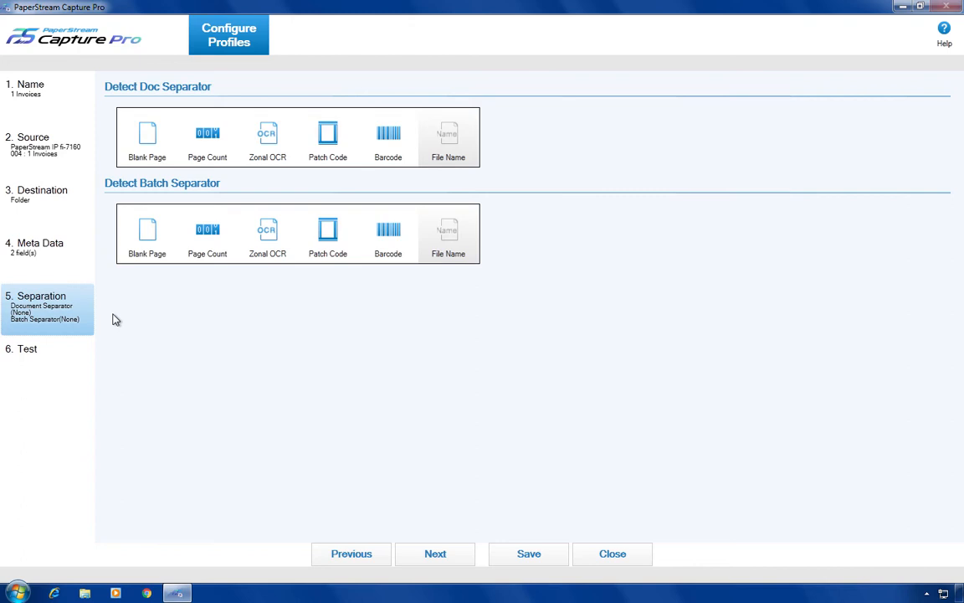
left_click(73, 215)
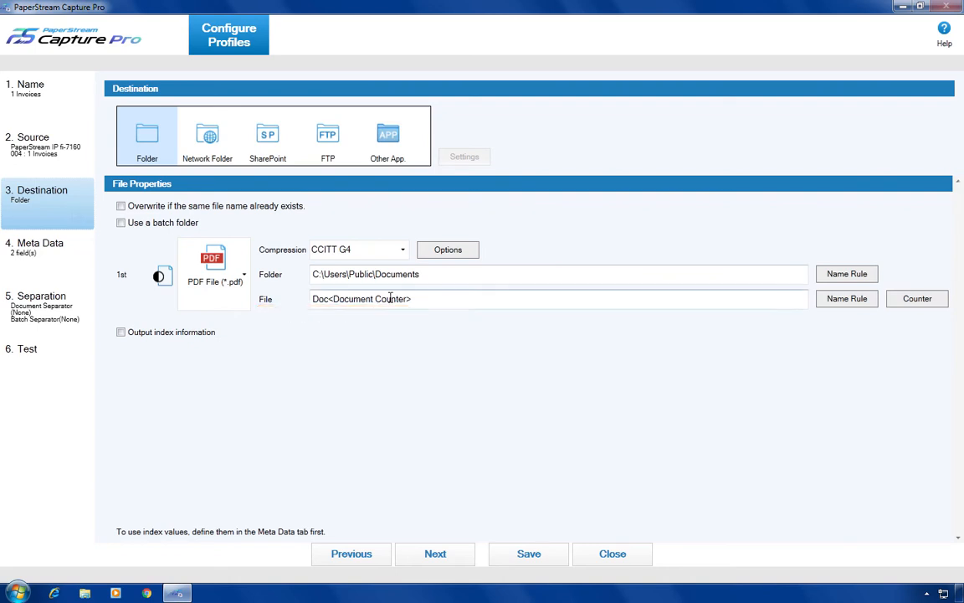
left_click_drag(423, 273, 292, 273)
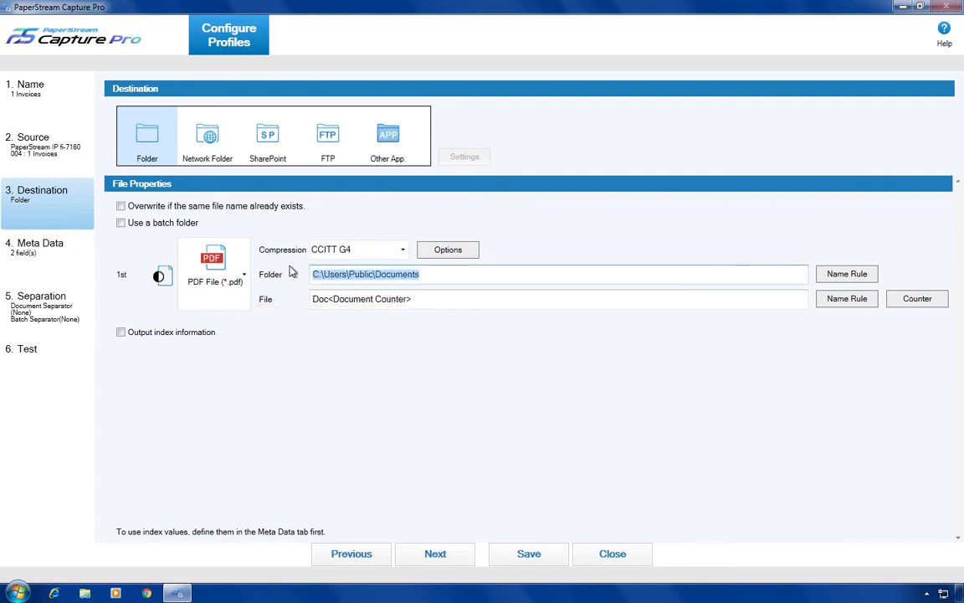
key("BackSpace")
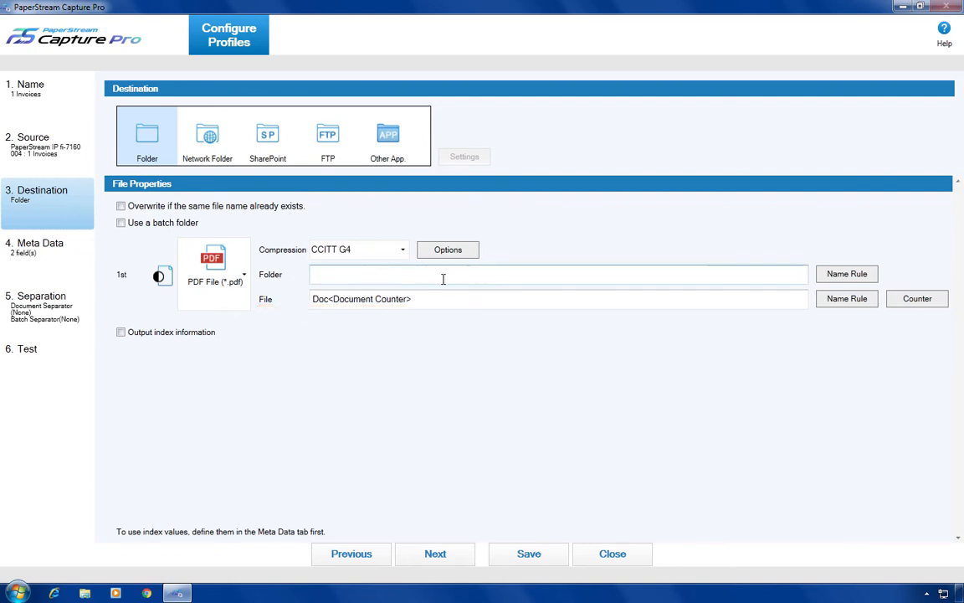
- Create a ScannerOutput folder on Local Disk (C:) and select it as the output folder
left_click(845, 275)
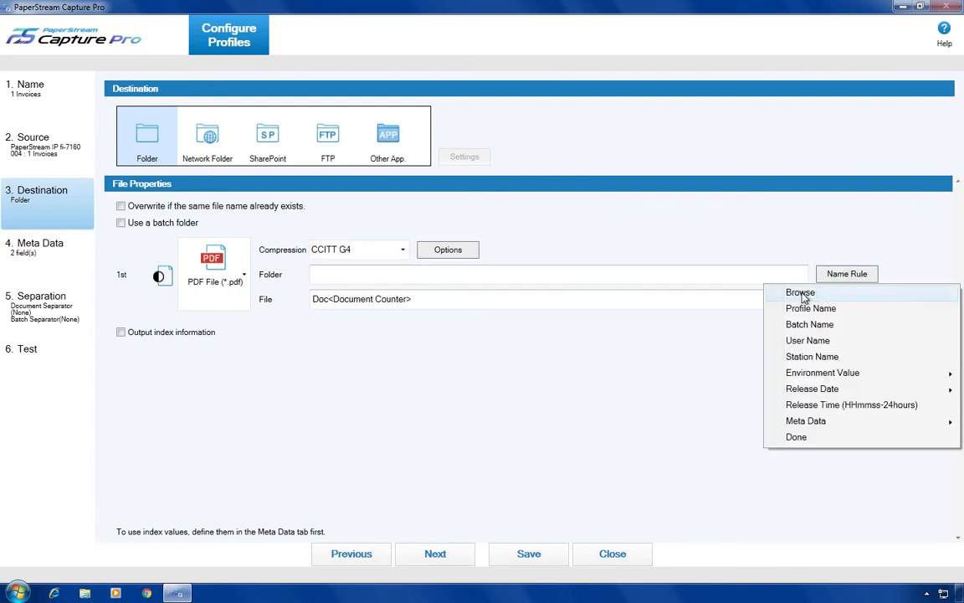
left_click(800, 293)
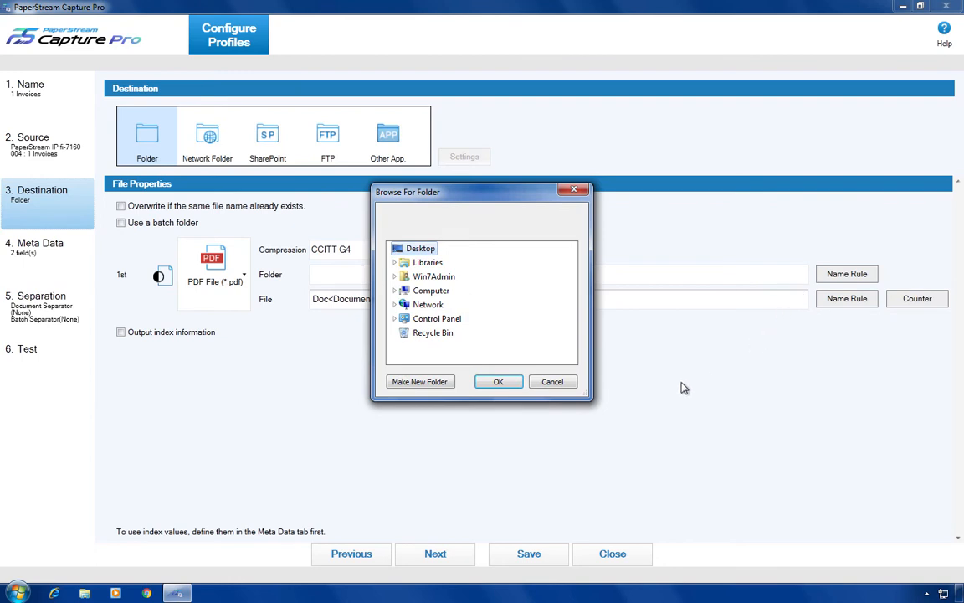
left_click_drag(683, 475, 723, 516)
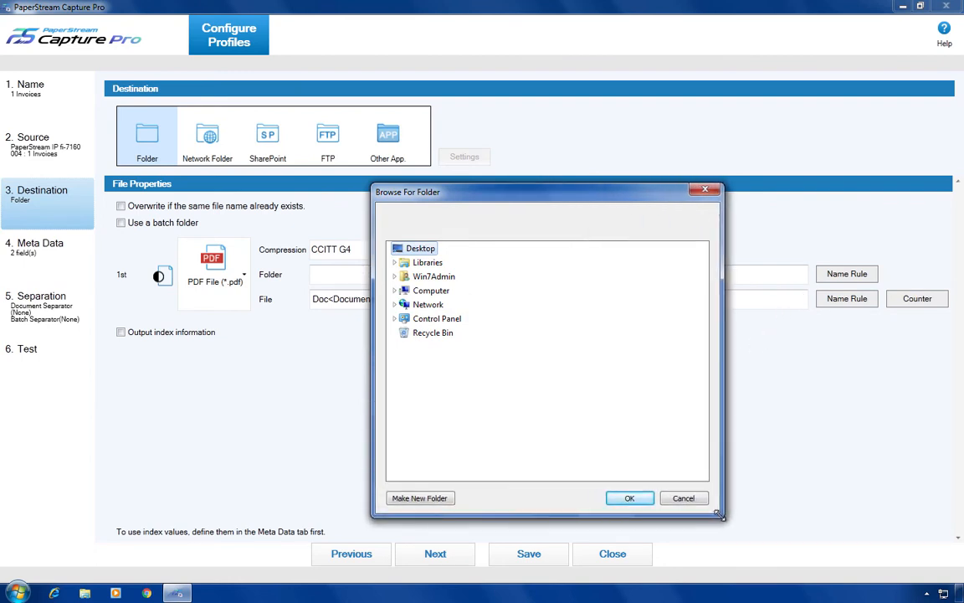
left_click(394, 290)
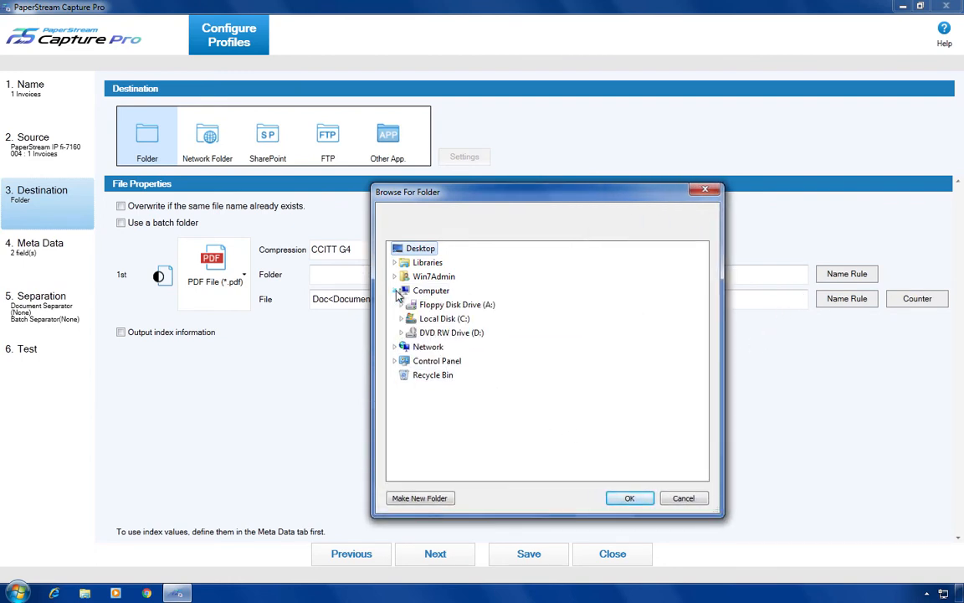
left_click(459, 320)
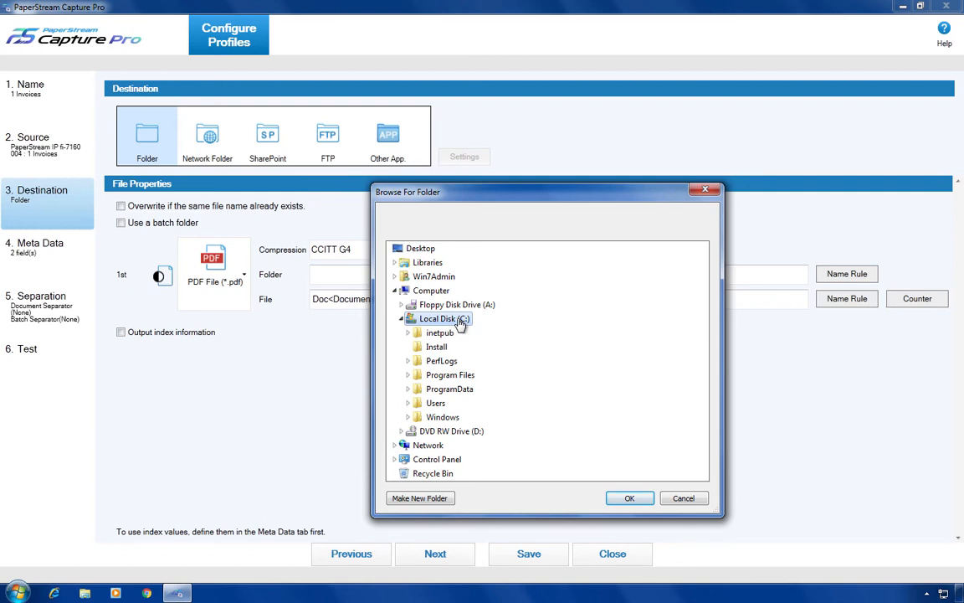
left_click(450, 499)
type("Scanner")
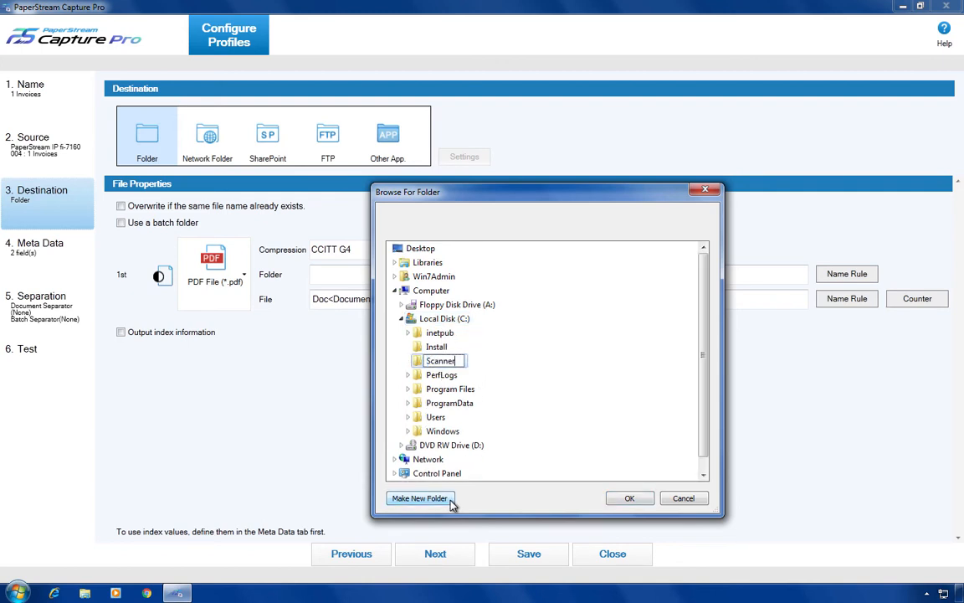
type("Output")
left_click(629, 498)
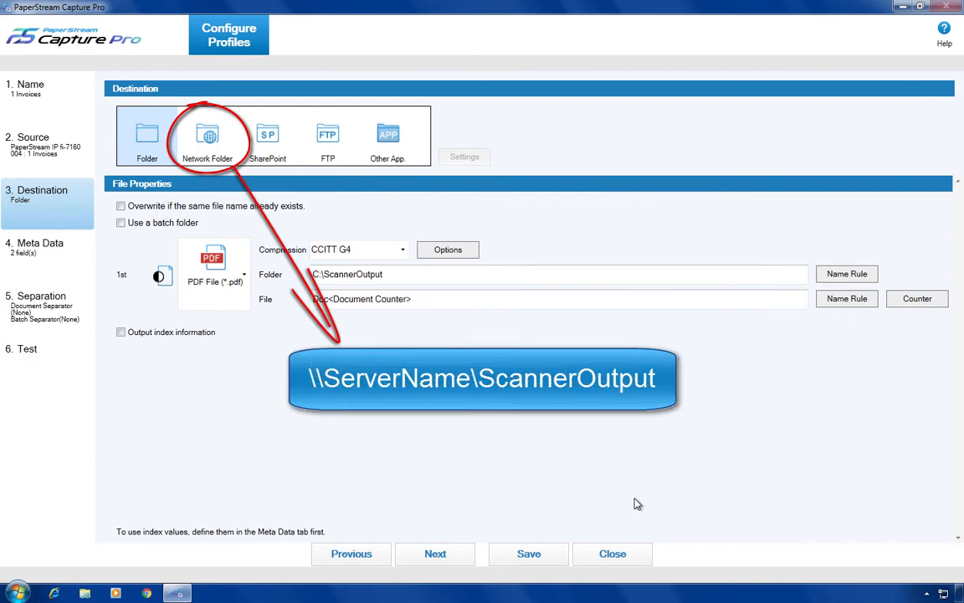
- Extend the output folder path with a backslash and the Vendor Name meta data field to get a subfolder per vendor
left_click(419, 278)
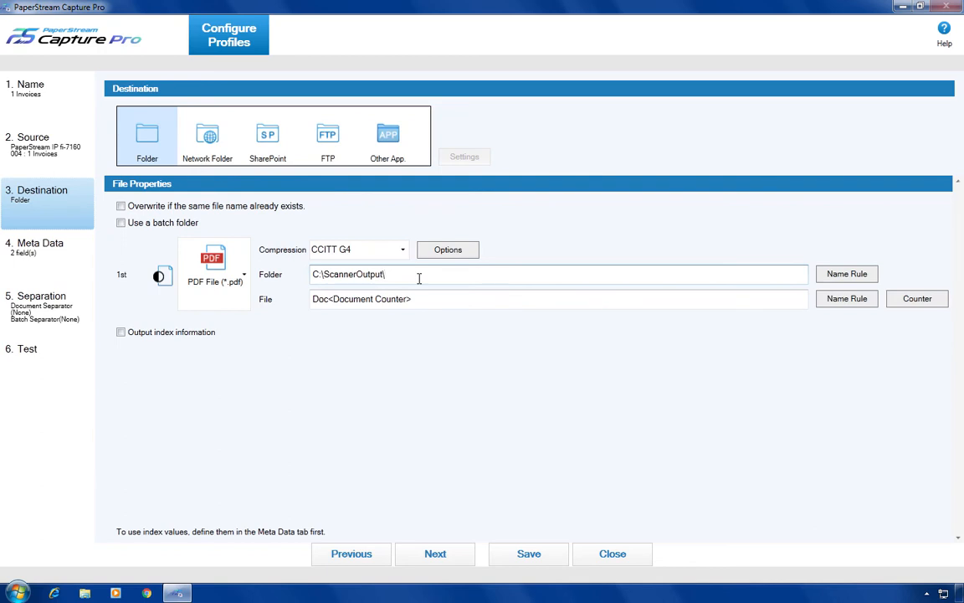
left_click(844, 276)
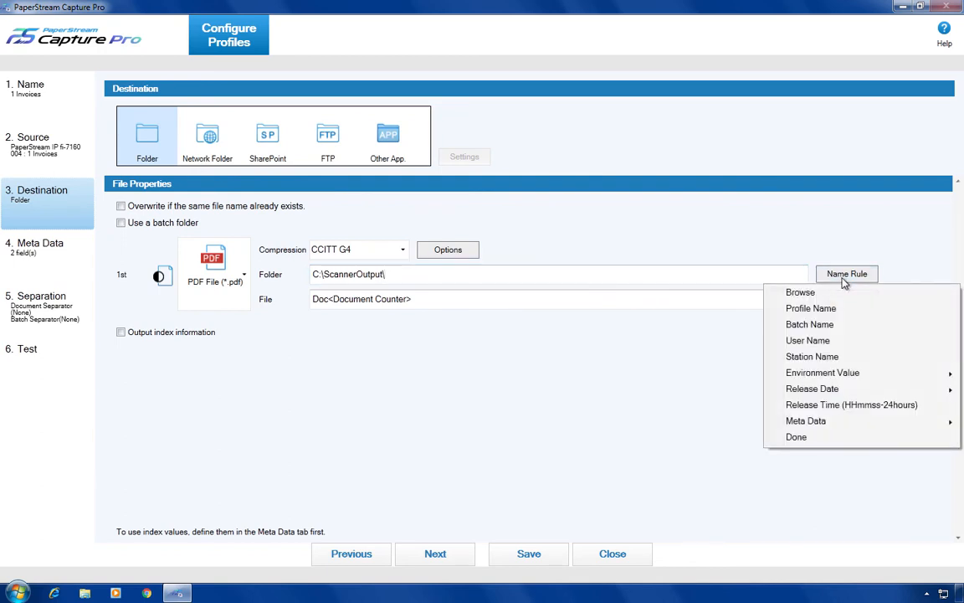
mouse_move(856, 425)
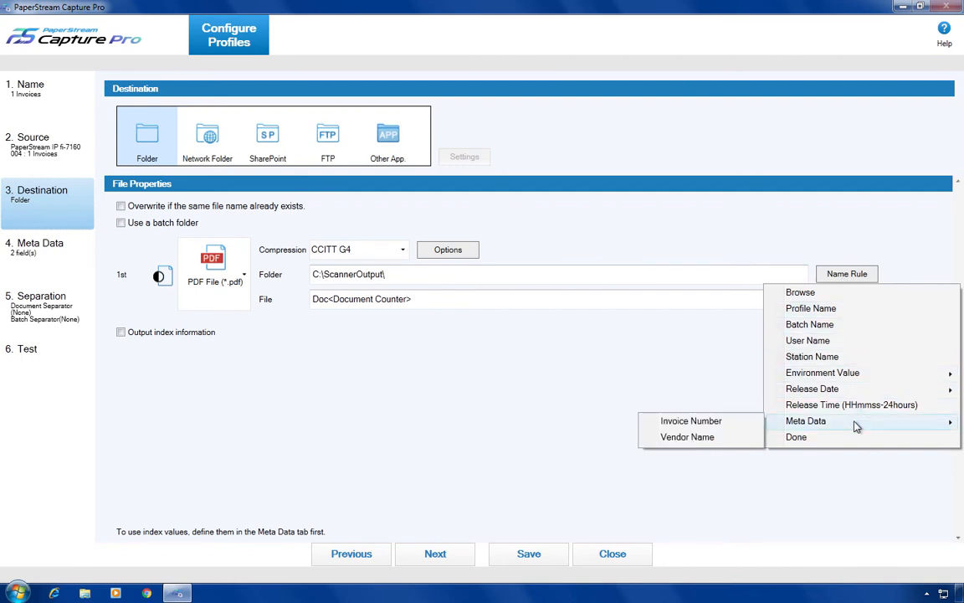
left_click(729, 444)
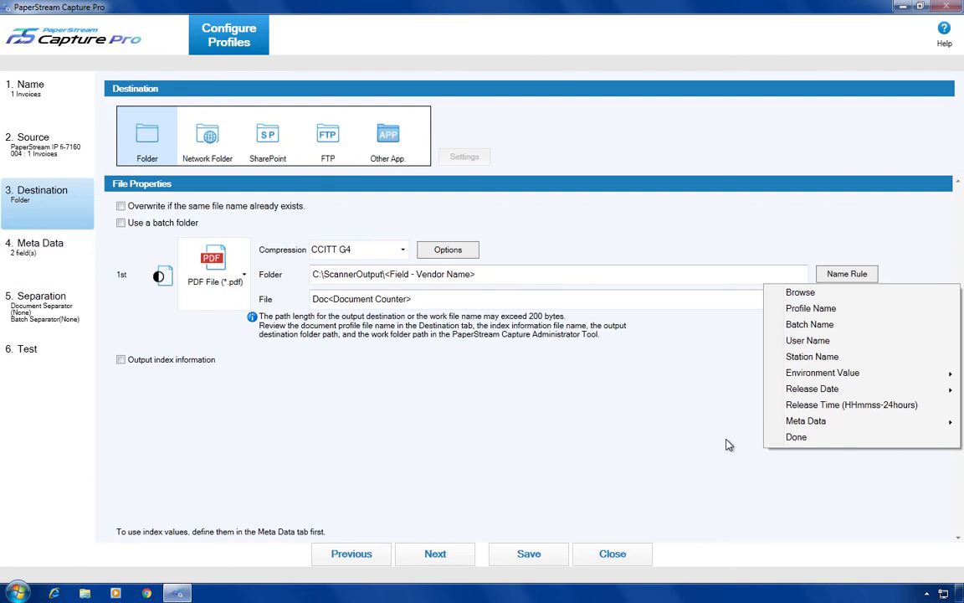
left_click(728, 444)
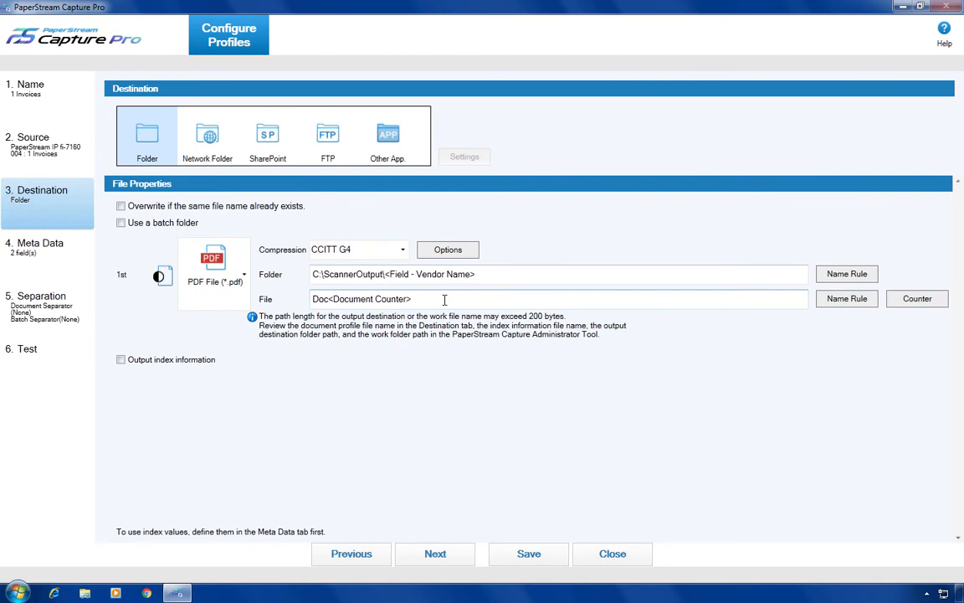
- Replace the default output file name rule with the Vendor Name meta data field
left_click_drag(422, 298, 299, 301)
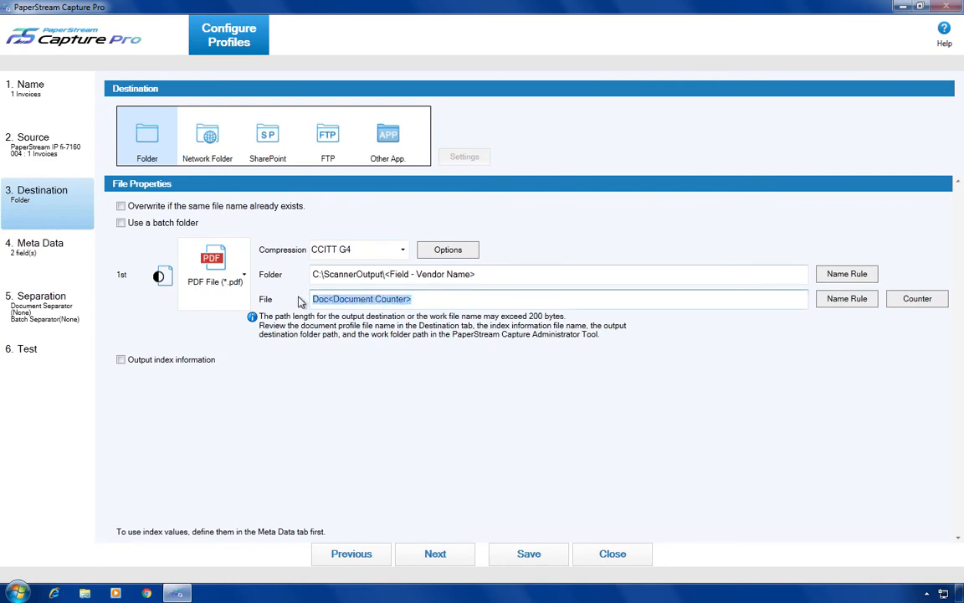
key("BackSpace")
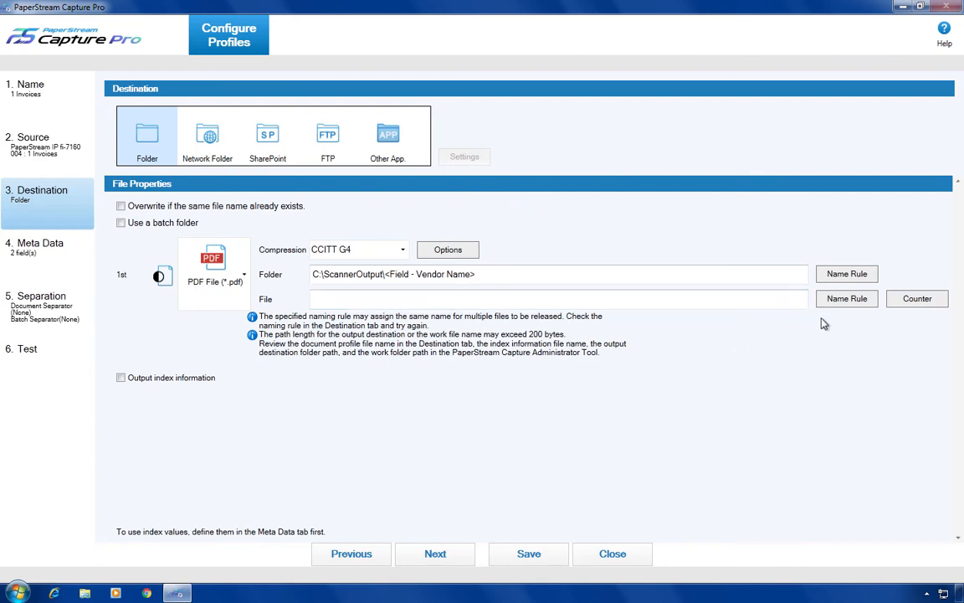
left_click(847, 299)
mouse_move(800, 259)
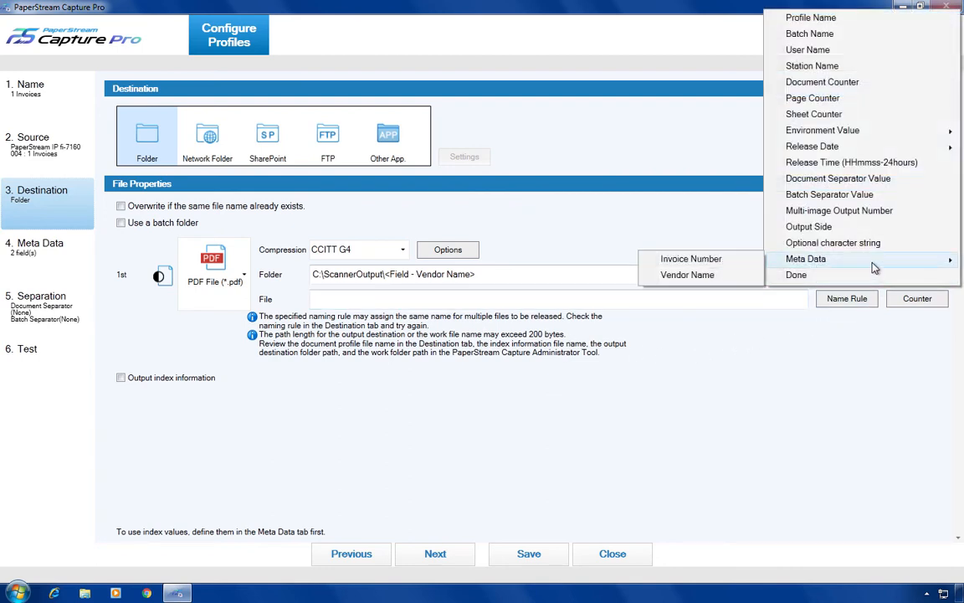
left_click(751, 277)
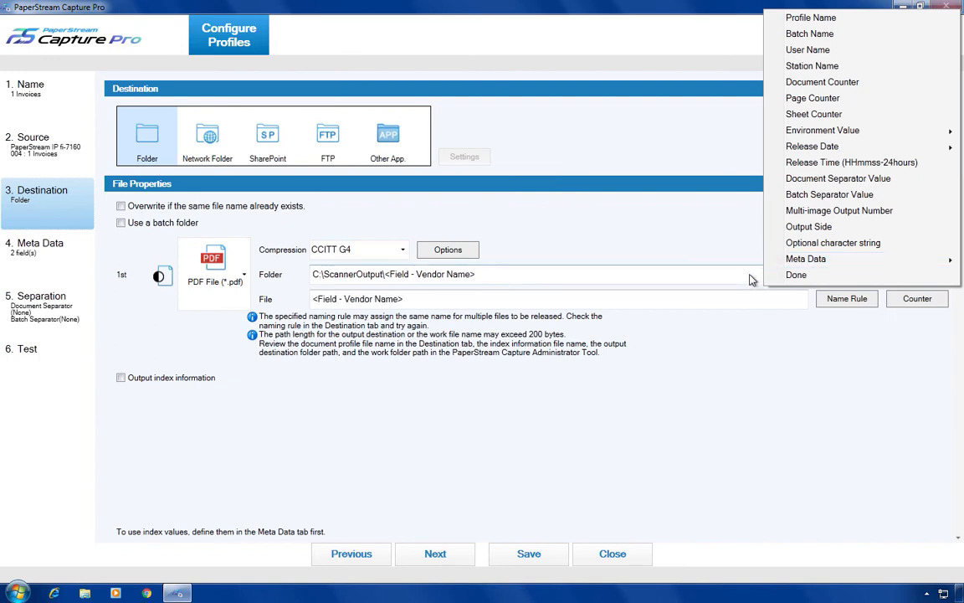
left_click(497, 300)
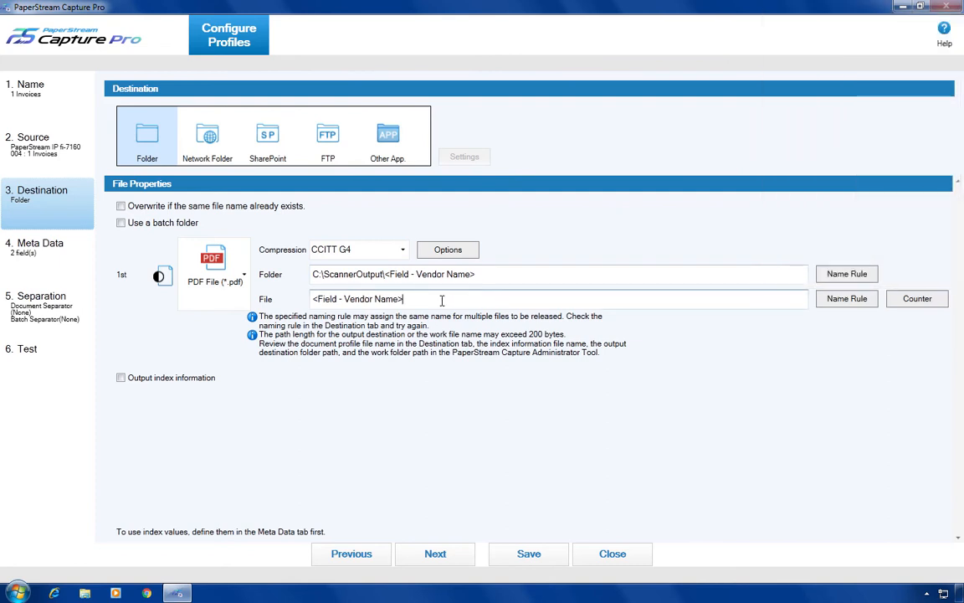
- Append the Invoice Number meta data field and the Document Counter to the file name rule
left_click(844, 303)
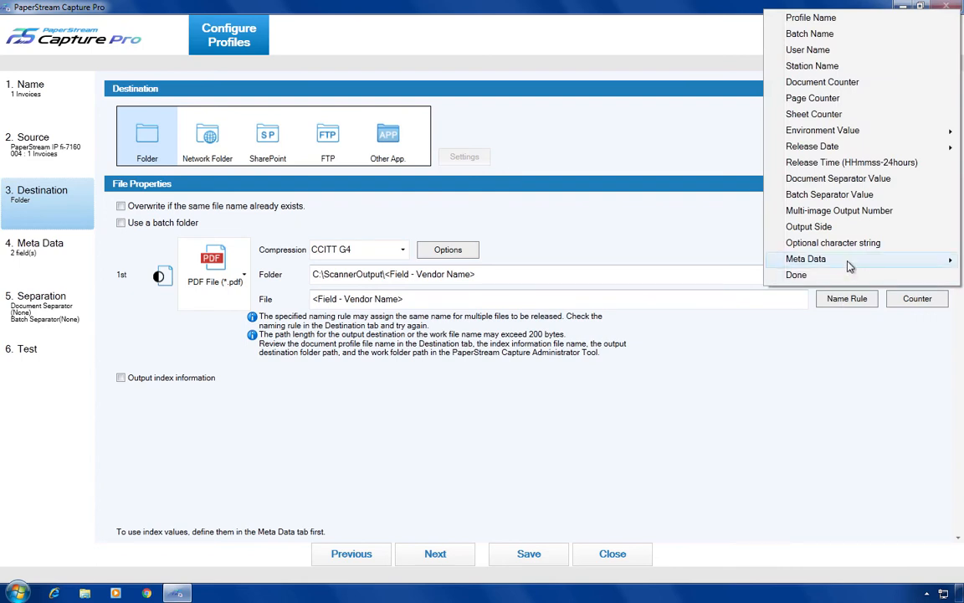
mouse_move(847, 261)
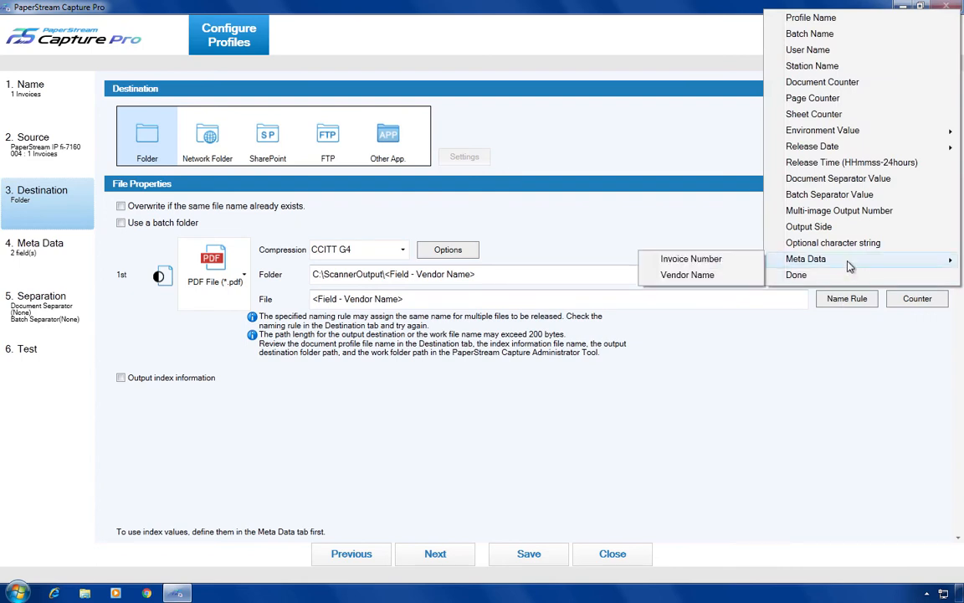
left_click(746, 262)
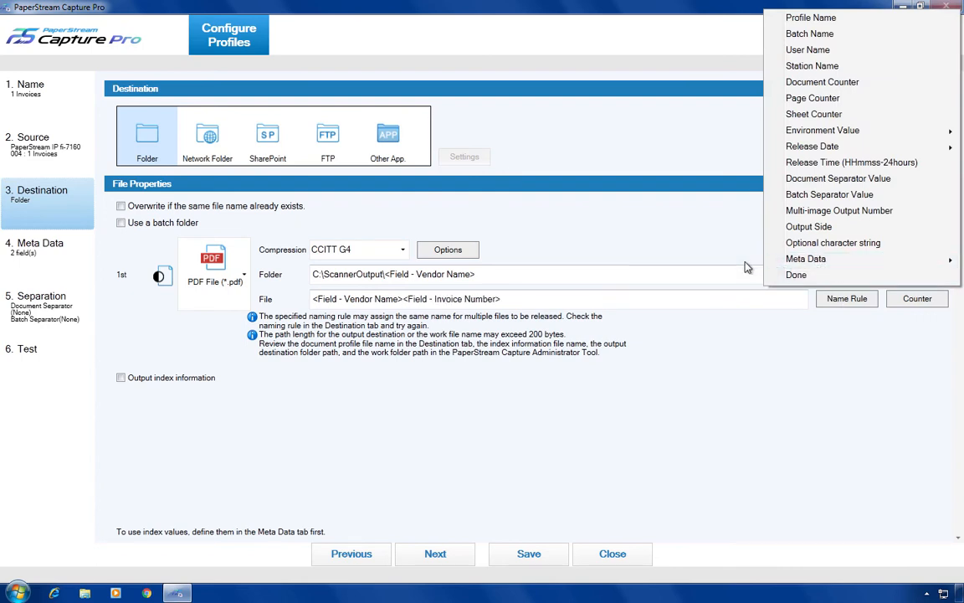
left_click(517, 298)
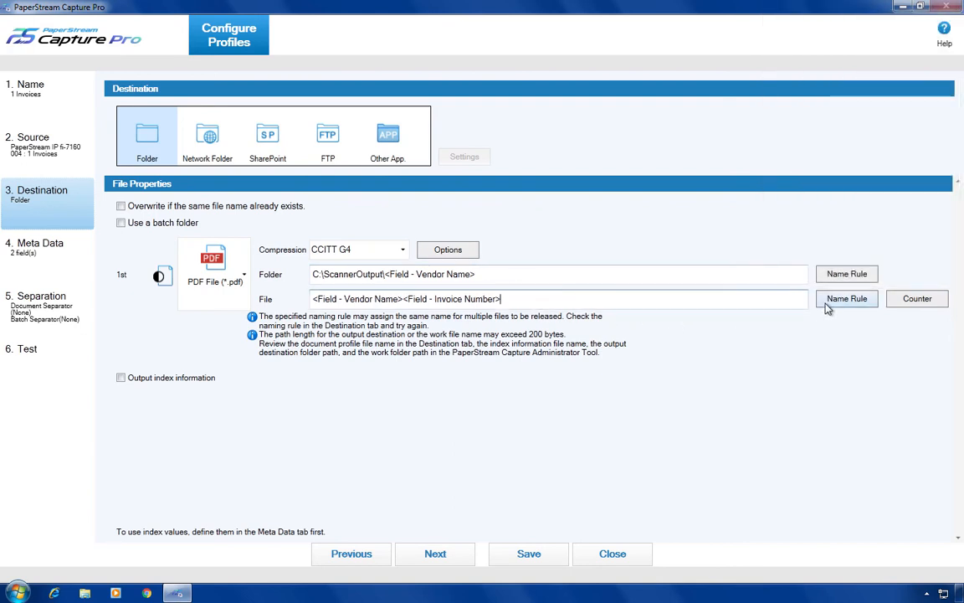
left_click(846, 298)
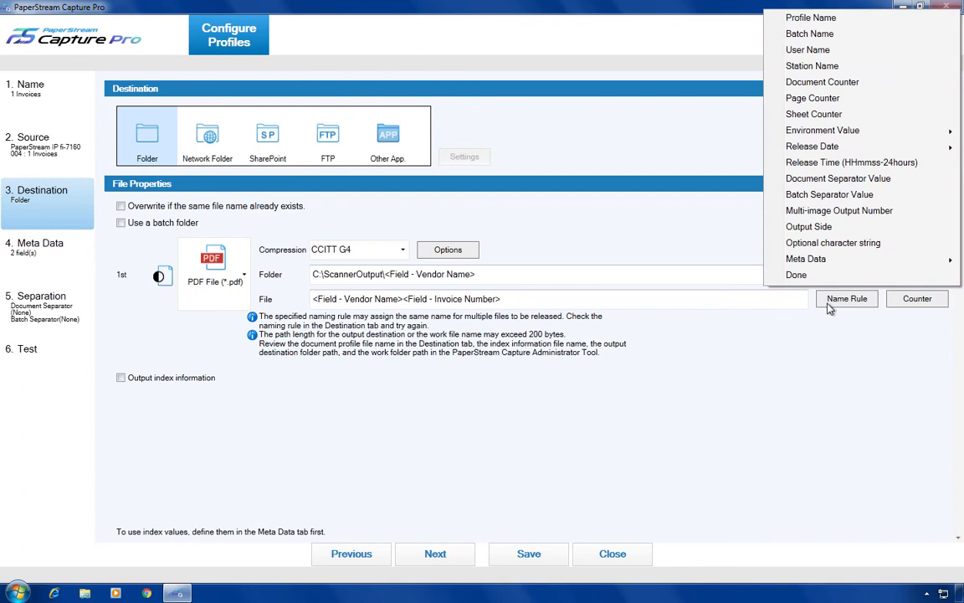
left_click(878, 84)
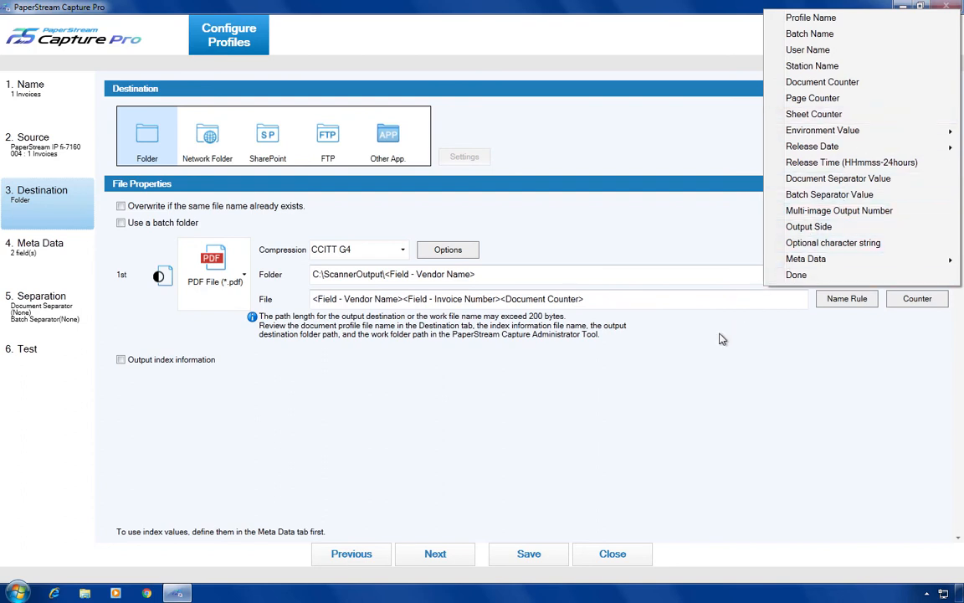
- Separate the parts of the file name rule with spaces and enclose the Document Counter in parentheses
left_click(404, 303)
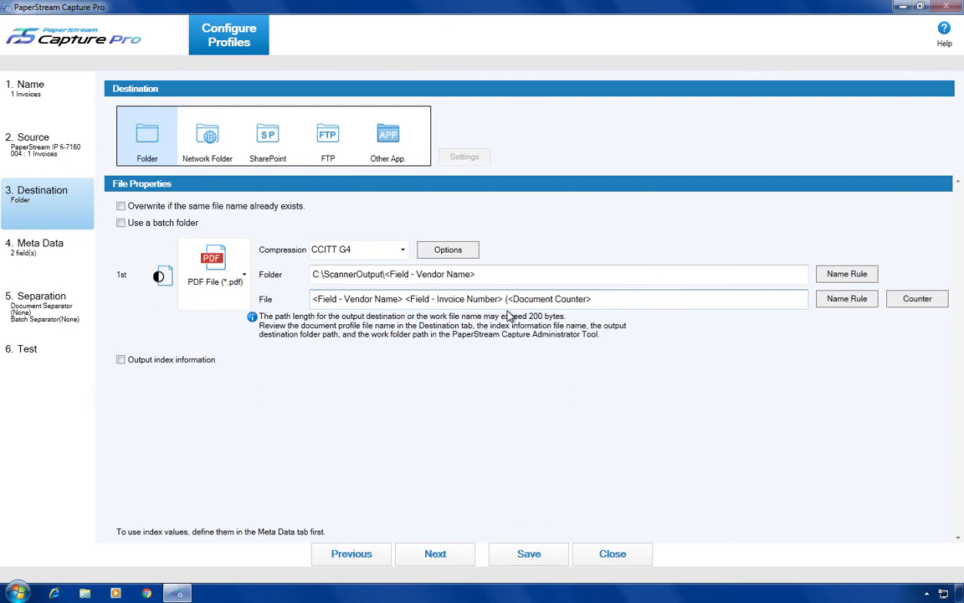
type("(")
left_click(592, 300)
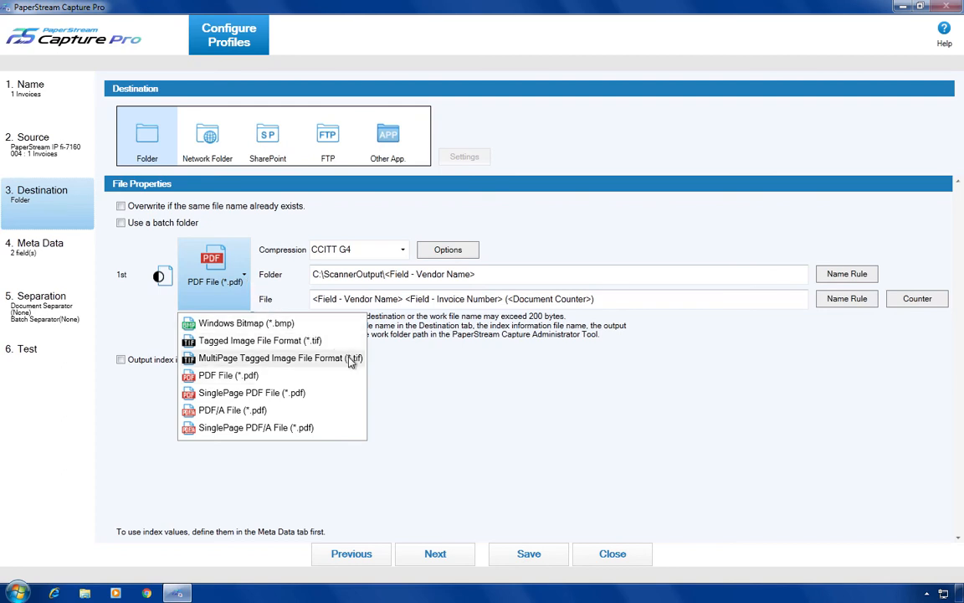
- Keep PDF File as the output format and enable conversion to searchable PDF, accepting the PDF options
left_click(261, 382)
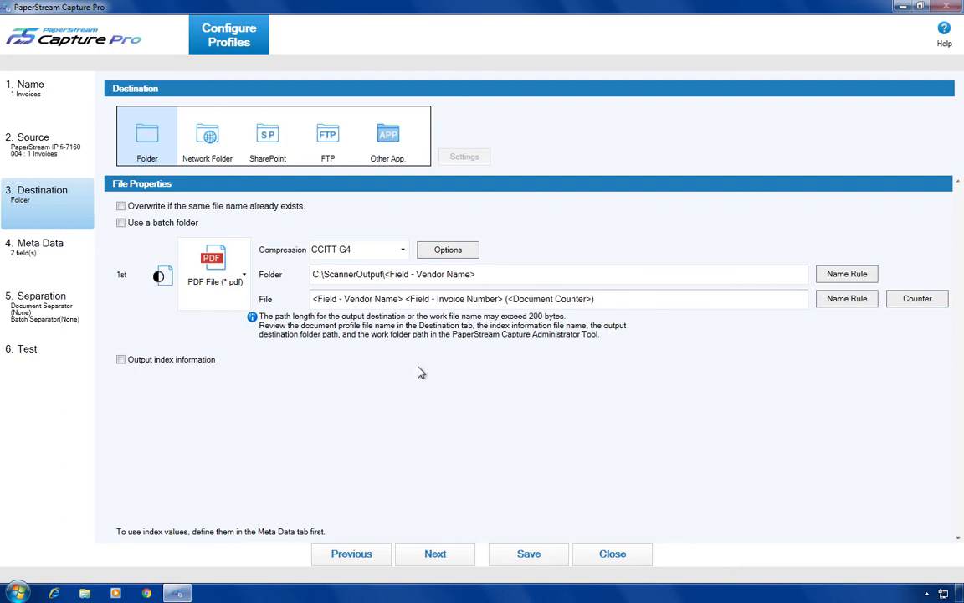
left_click(476, 252)
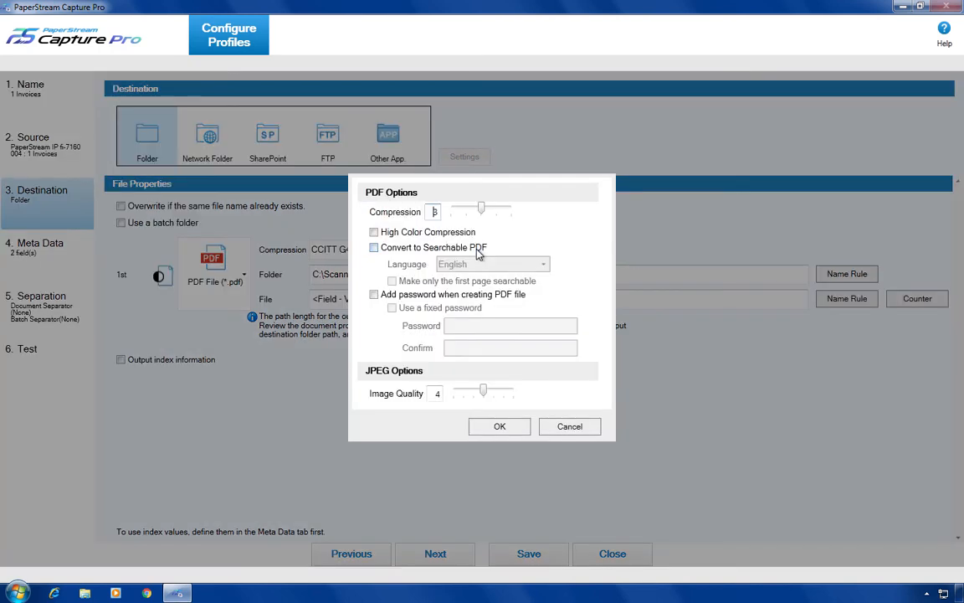
left_click(385, 250)
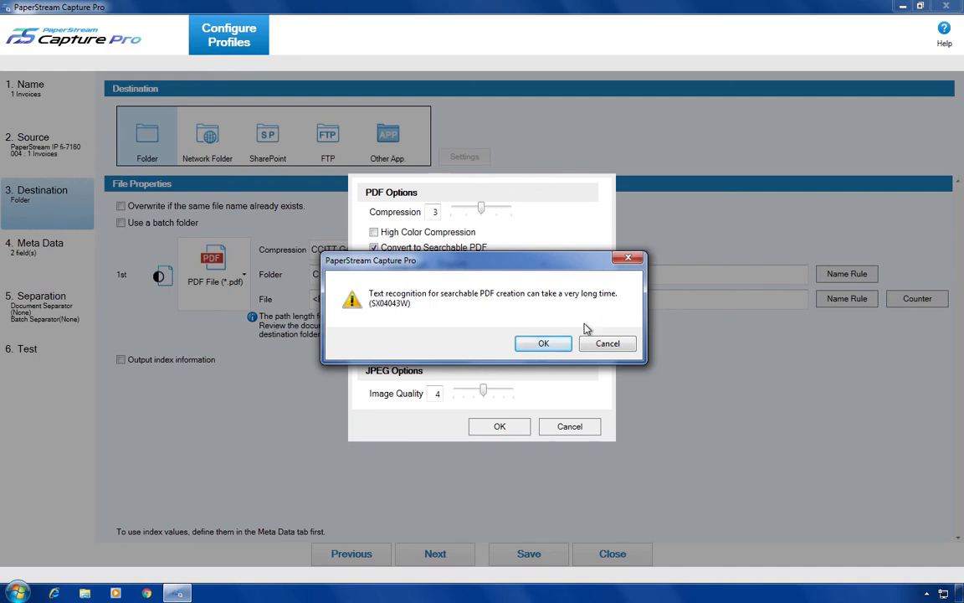
left_click(565, 344)
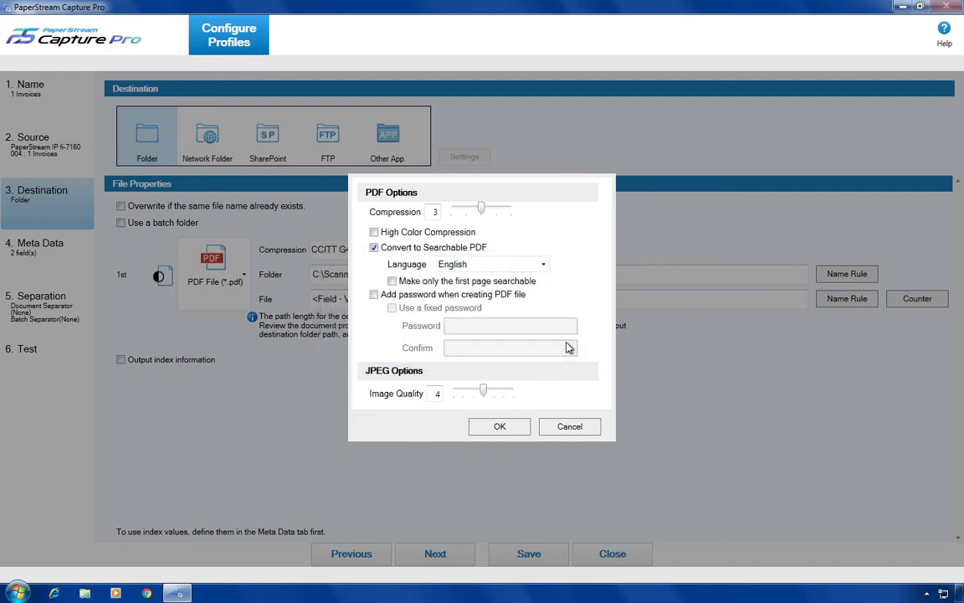
left_click(500, 427)
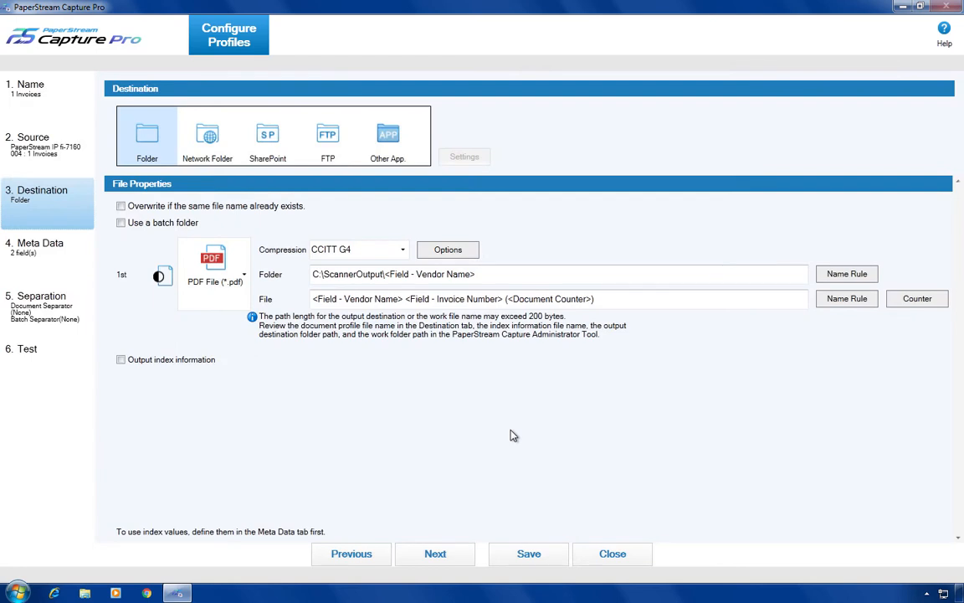
- Save and close the 1 Invoices profile and return to the Scan & Index screen
left_click(548, 559)
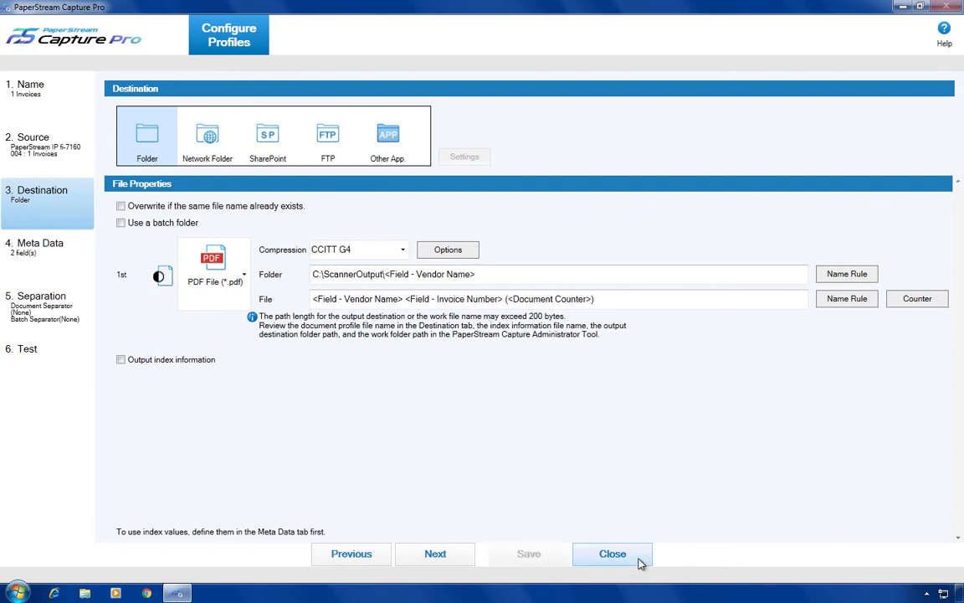
left_click(612, 555)
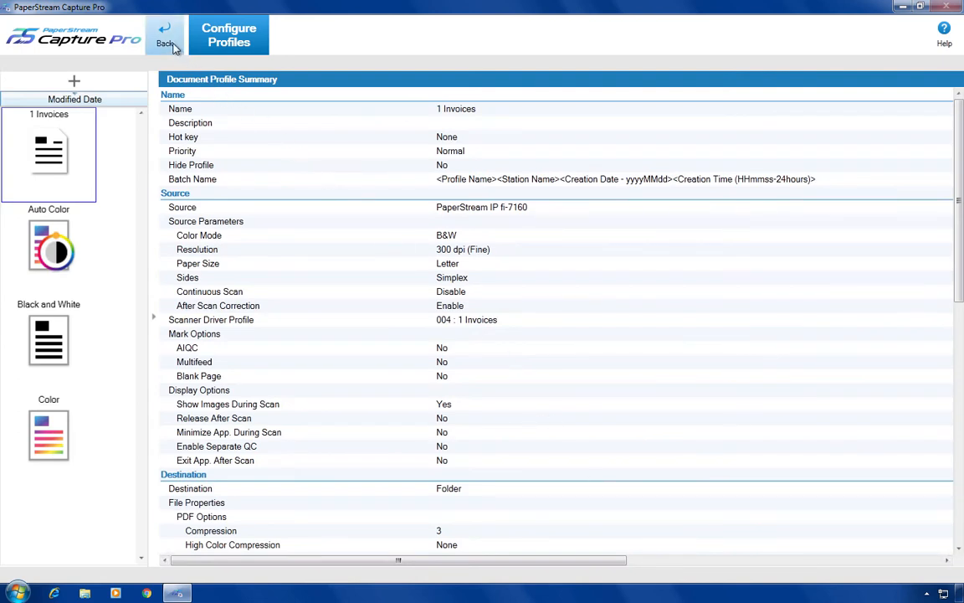
left_click(172, 47)
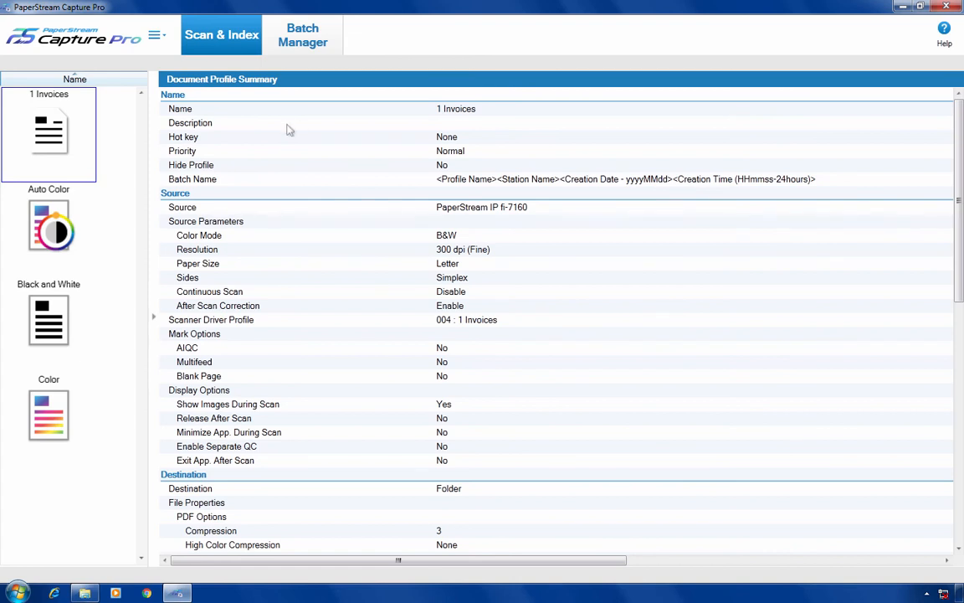
- Scan the stack of invoices into a new batch with the 1 Invoices profile
left_click(88, 178)
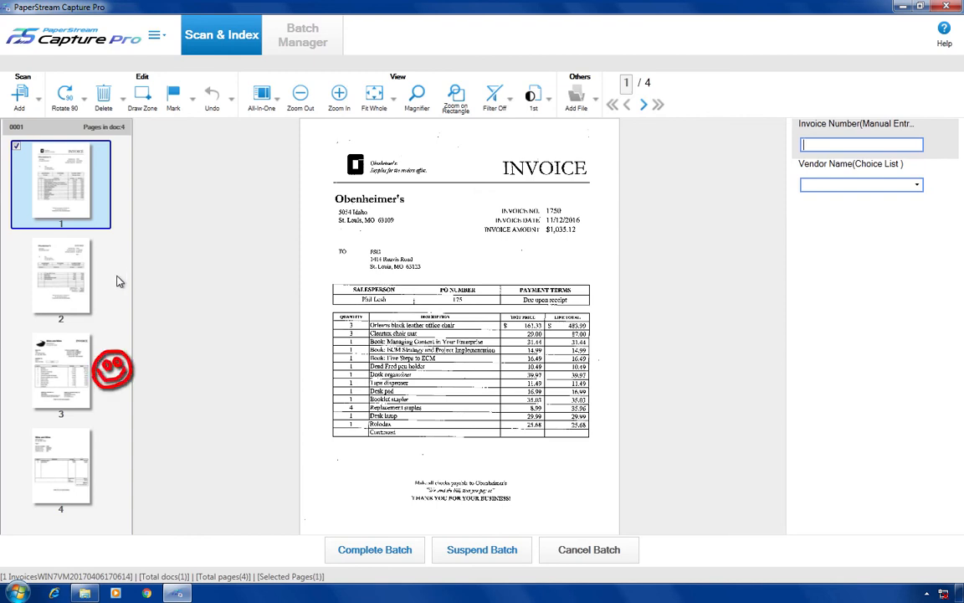
mouse_move(82, 375)
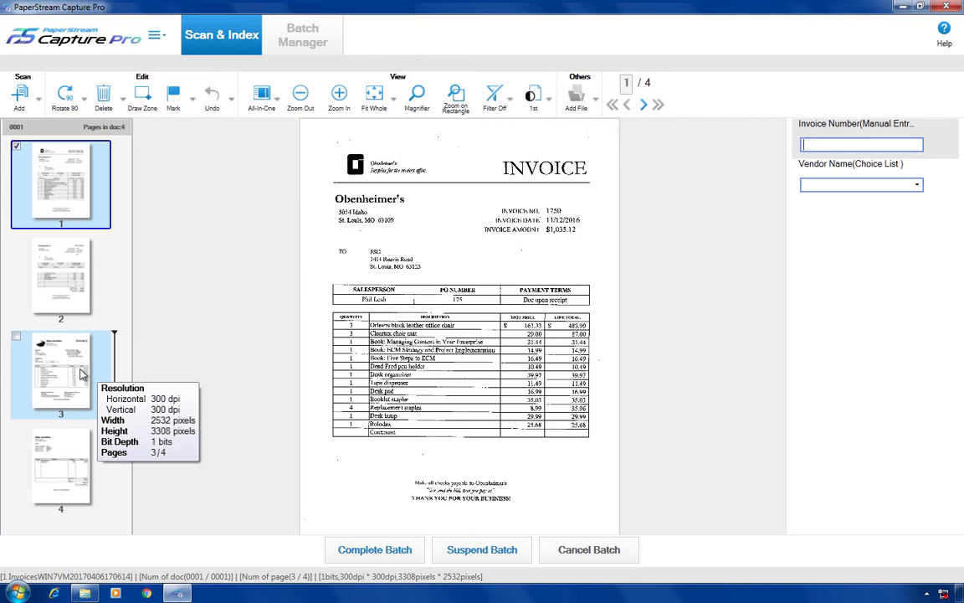
- Split the scanned batch at page 3 so that the Miles and Miles invoice starts a second document
left_click(82, 375)
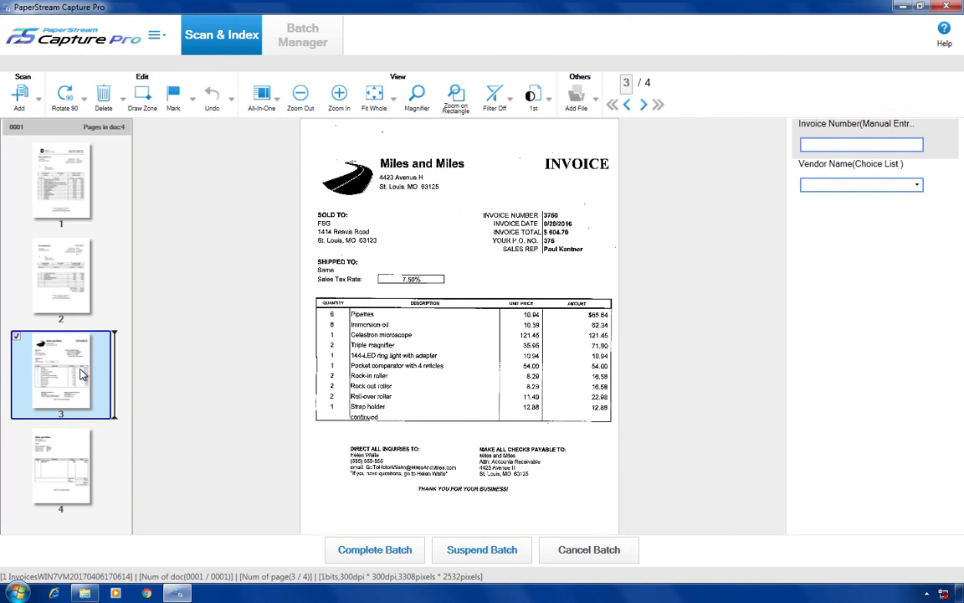
right_click(82, 375)
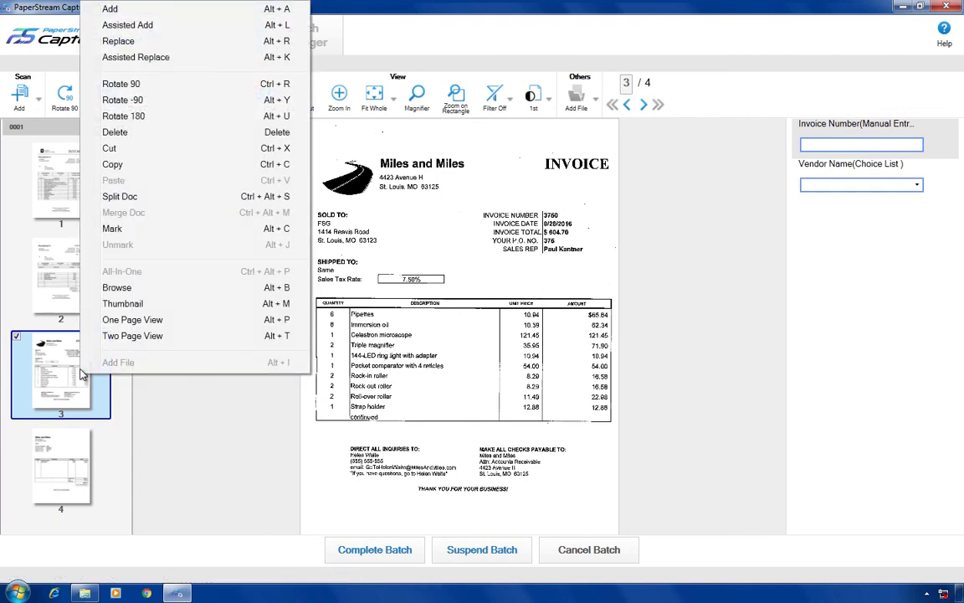
left_click(166, 198)
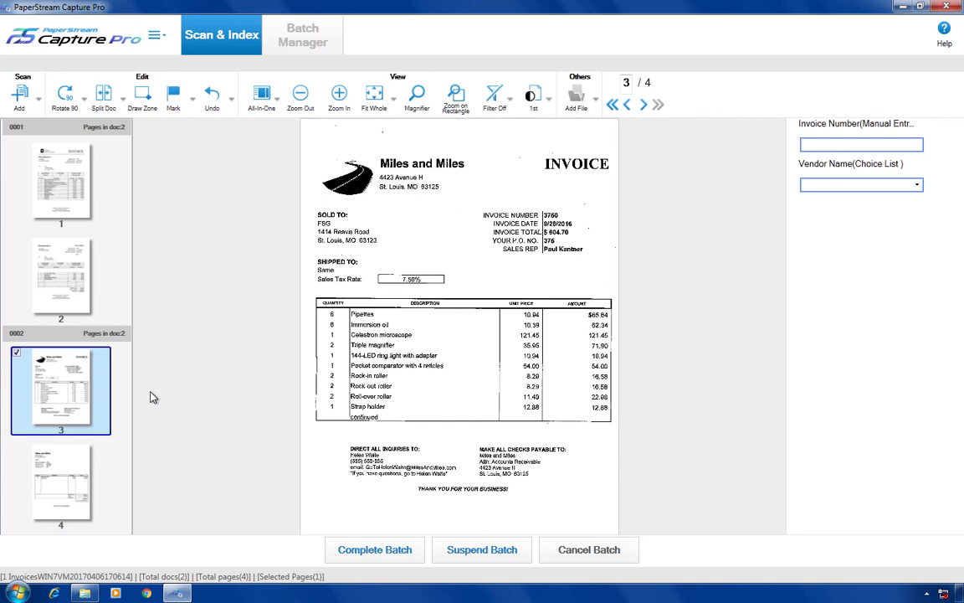
- Index the first document with invoice number 1750 and vendor name Obenheimer's, enlarging page 1 to read it
left_click(90, 202)
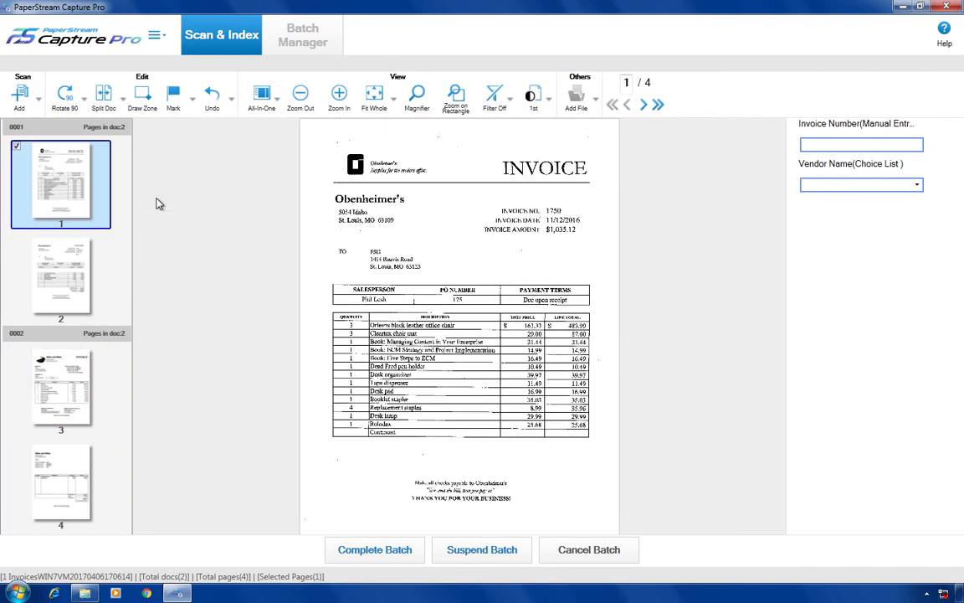
left_click(335, 107)
left_click(332, 112)
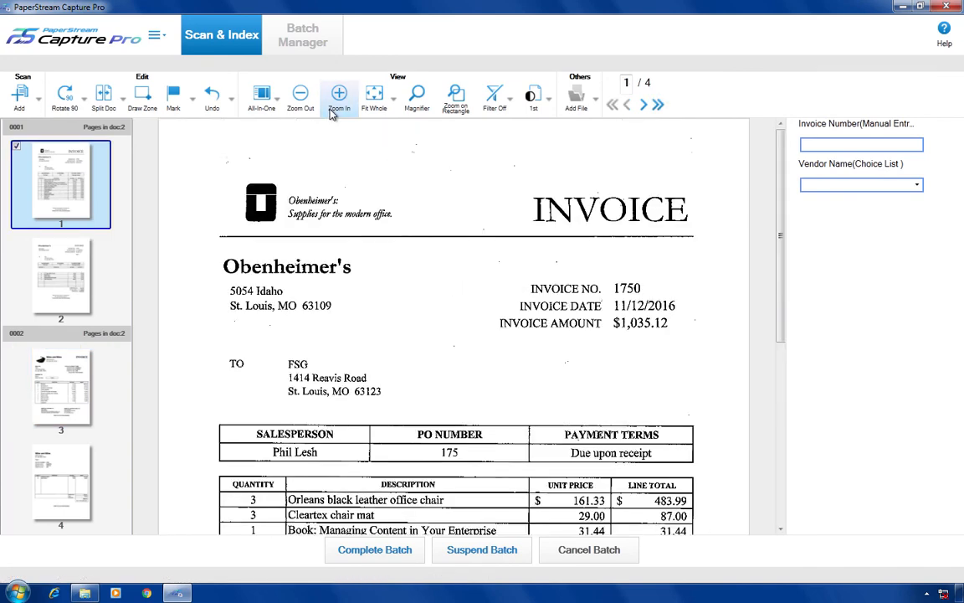
left_click(818, 145)
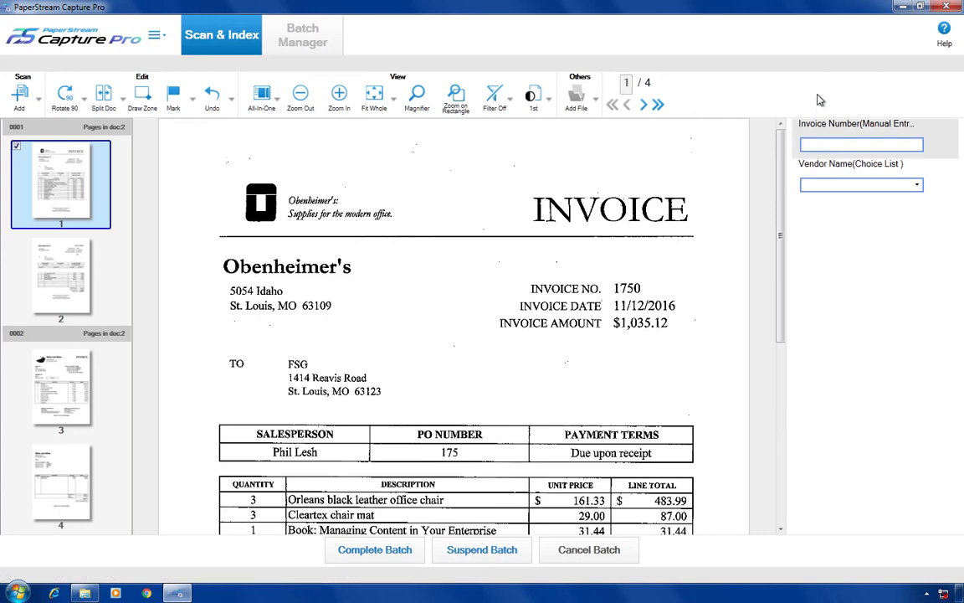
type("1750")
left_click(917, 187)
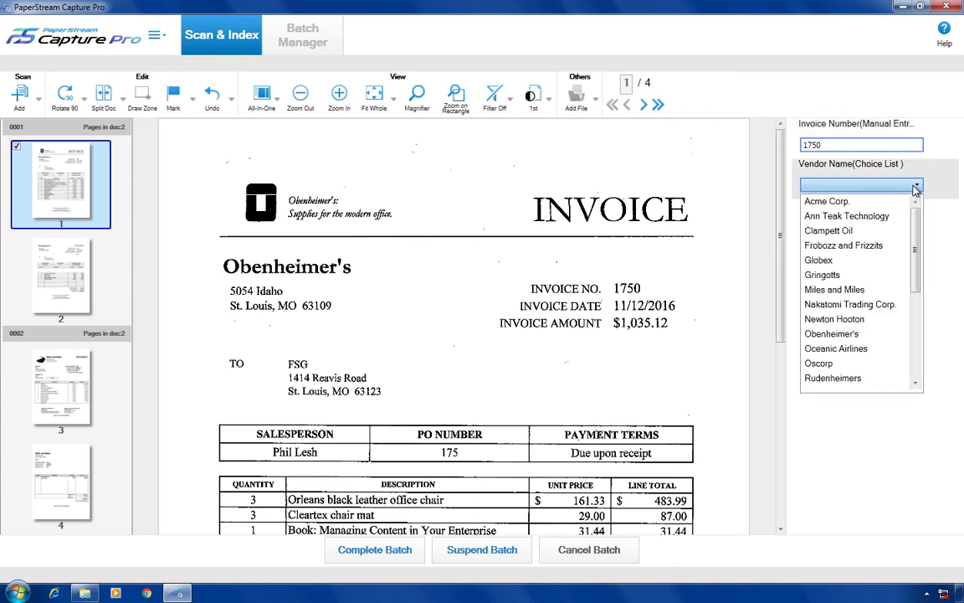
left_click(884, 338)
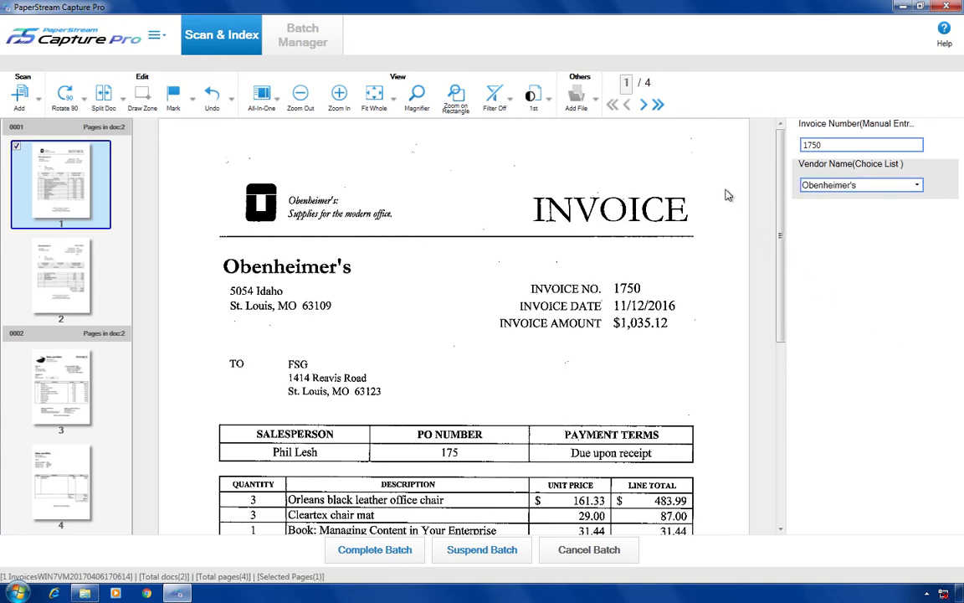
- Index the second document with invoice number 3750 and vendor name Miles and Miles
left_click(658, 105)
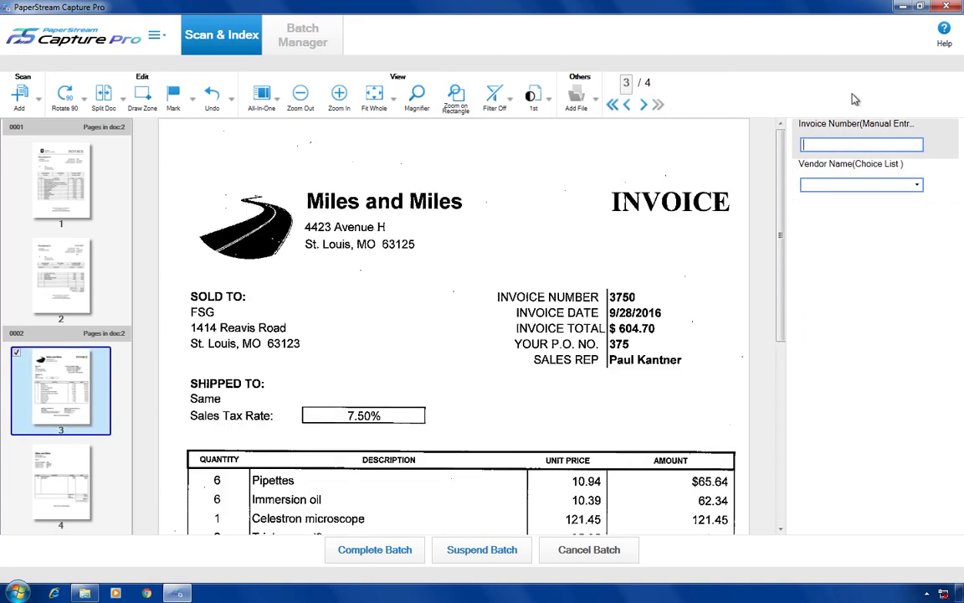
type("3750")
left_click(919, 188)
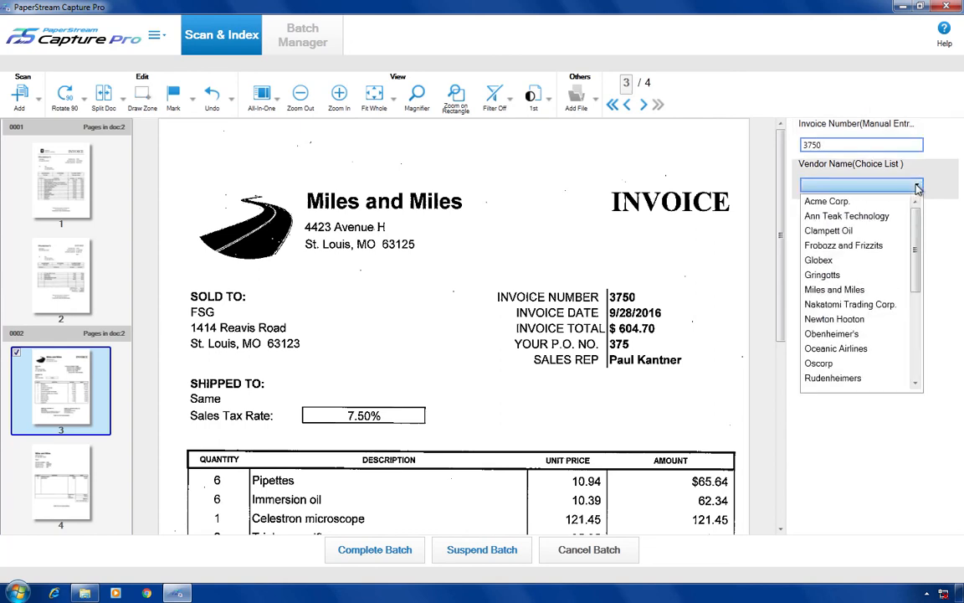
left_click(883, 291)
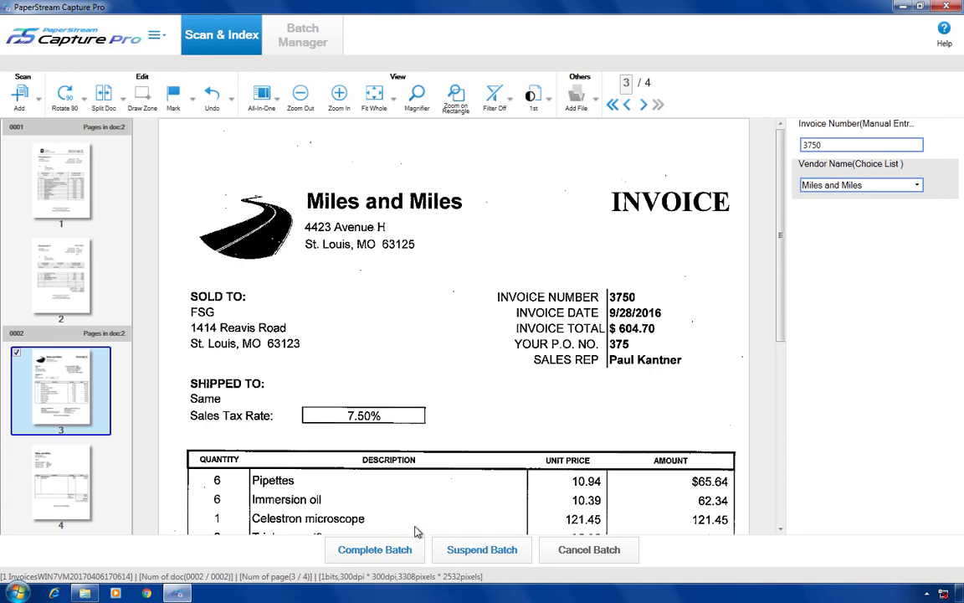
- Complete the indexed batch, confirming its release, and minimize the capture window
left_click(418, 557)
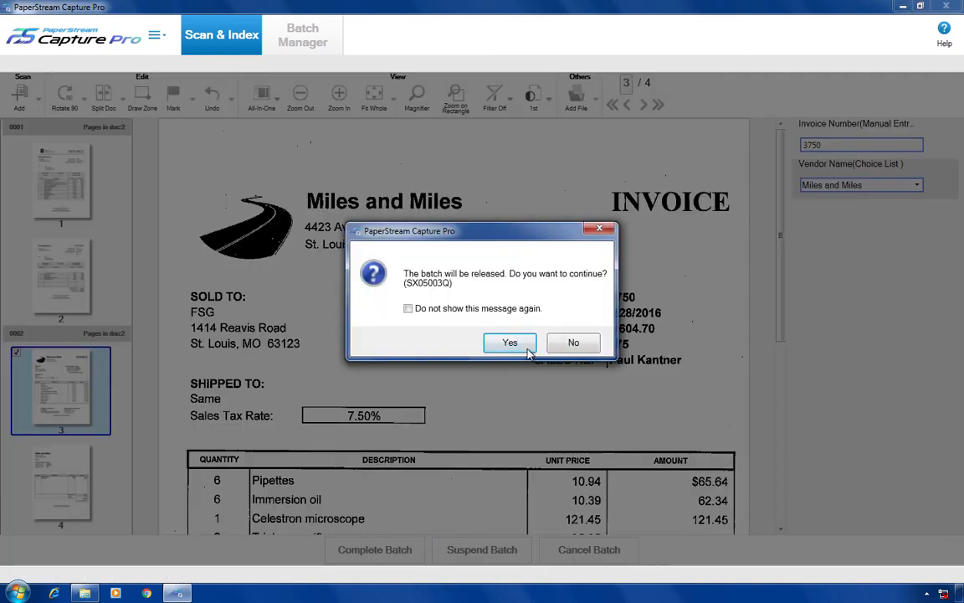
left_click(527, 349)
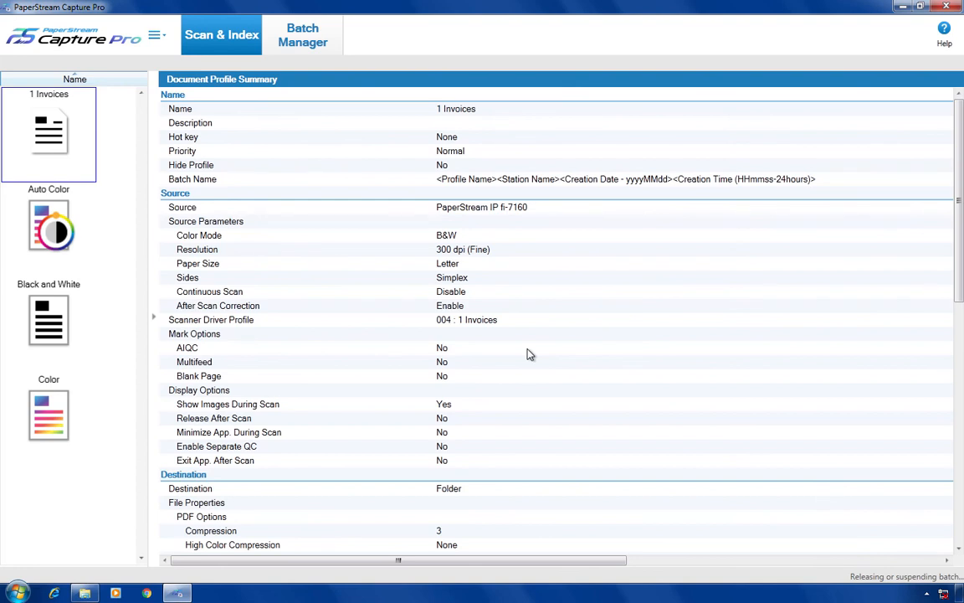
left_click(903, 7)
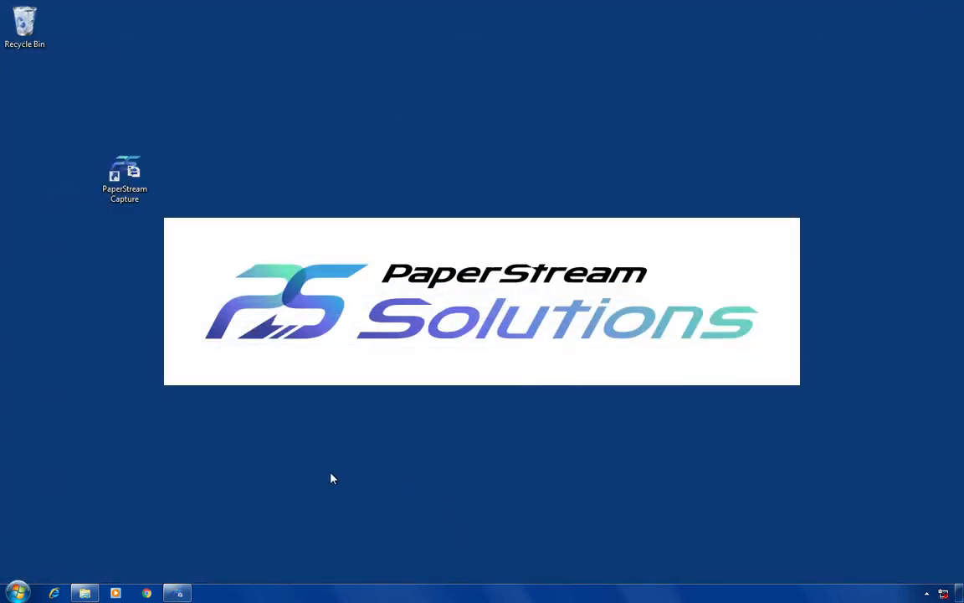
- Switch to the Windows Explorer window and open the Obenheimer's folder inside ScannerOutput on the C: drive
mouse_move(94, 594)
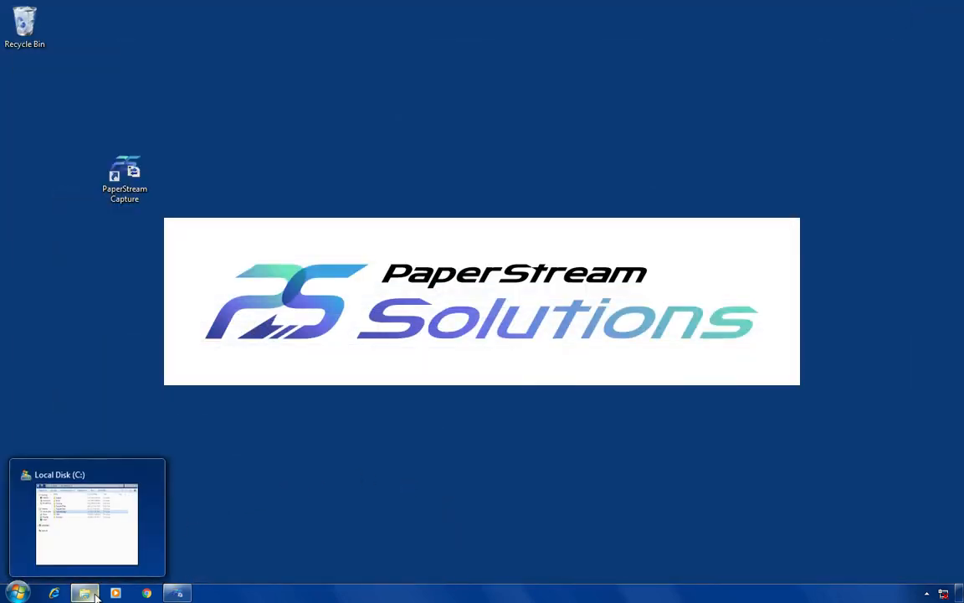
left_click(87, 520)
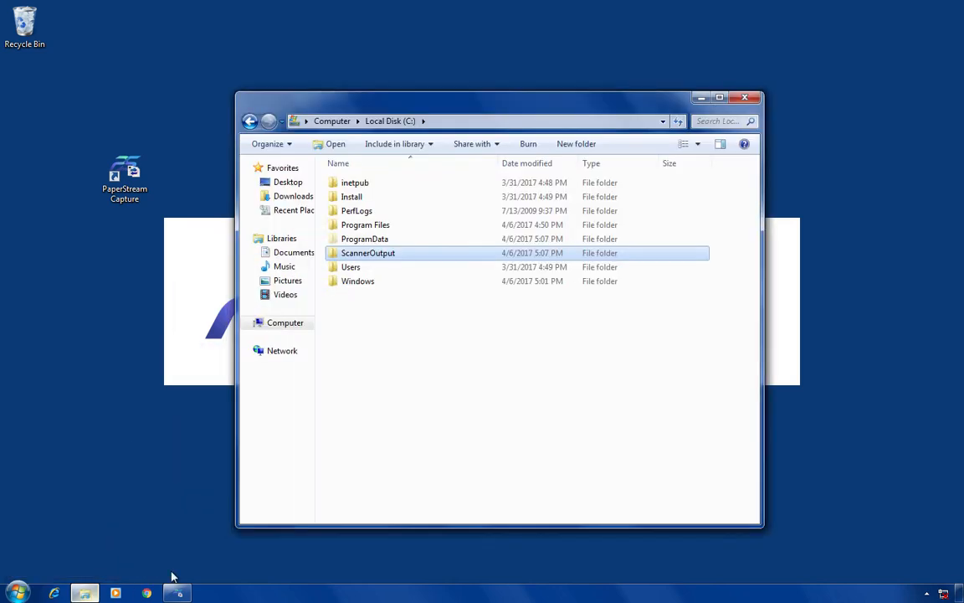
double_click(427, 262)
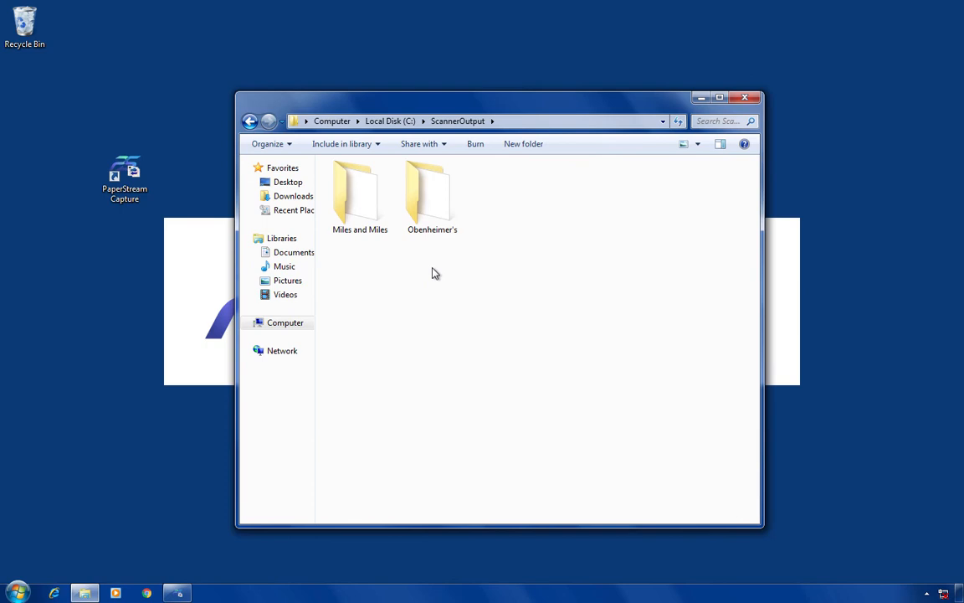
double_click(433, 200)
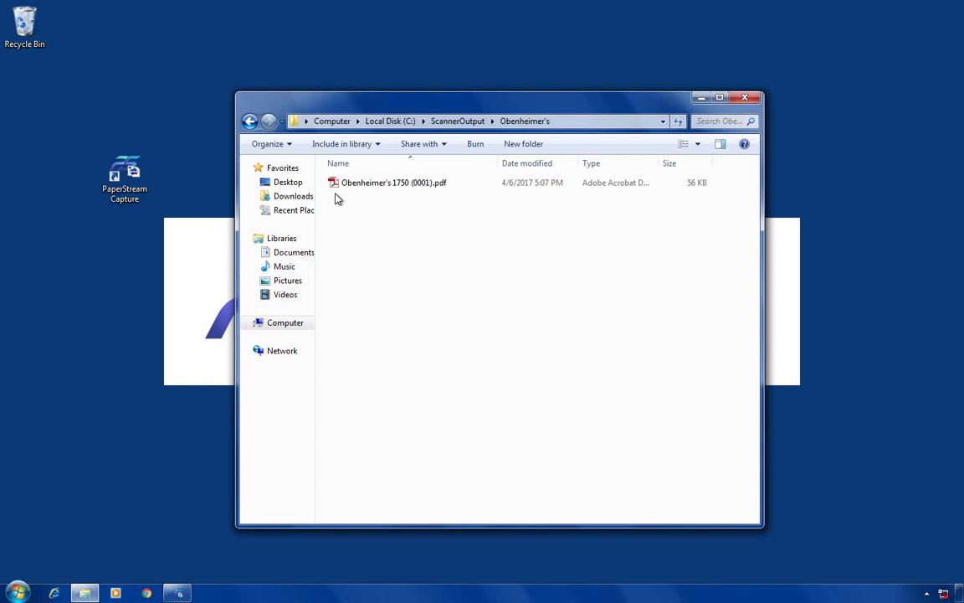
- View Obenheimer's 1750 (0001).pdf in Adobe Reader, close it, and return to the ScannerOutput folder
left_click(367, 193)
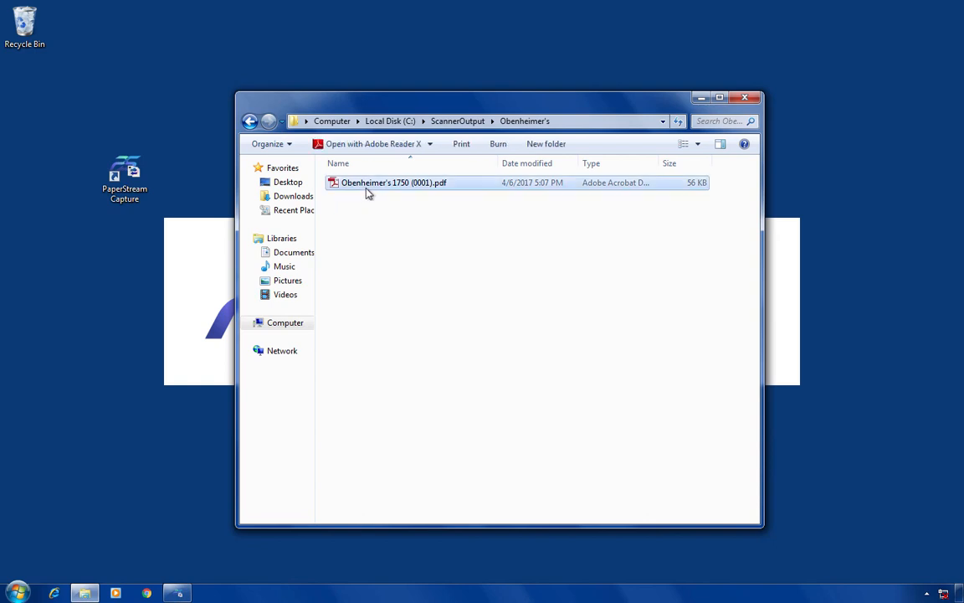
double_click(367, 192)
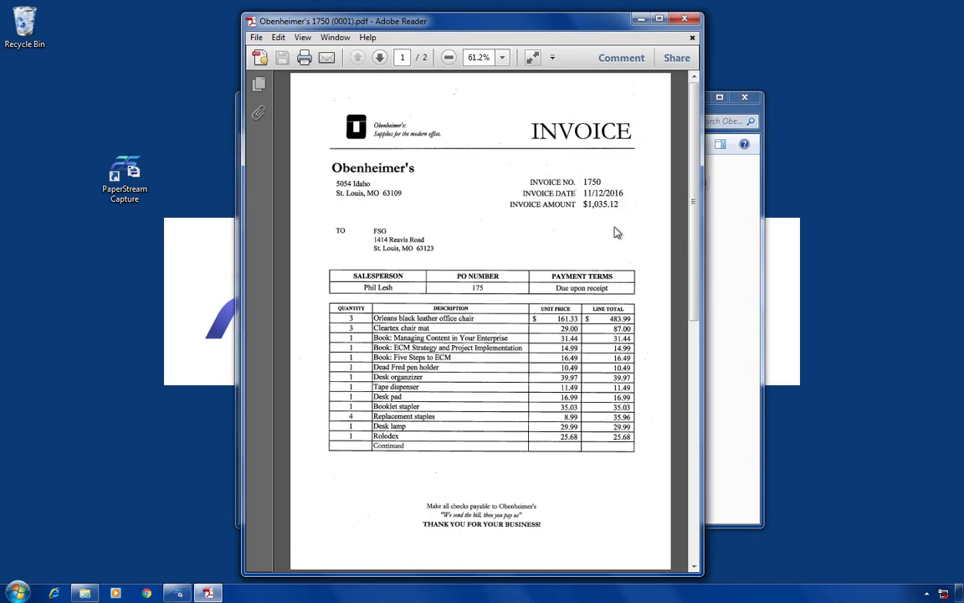
left_click(685, 19)
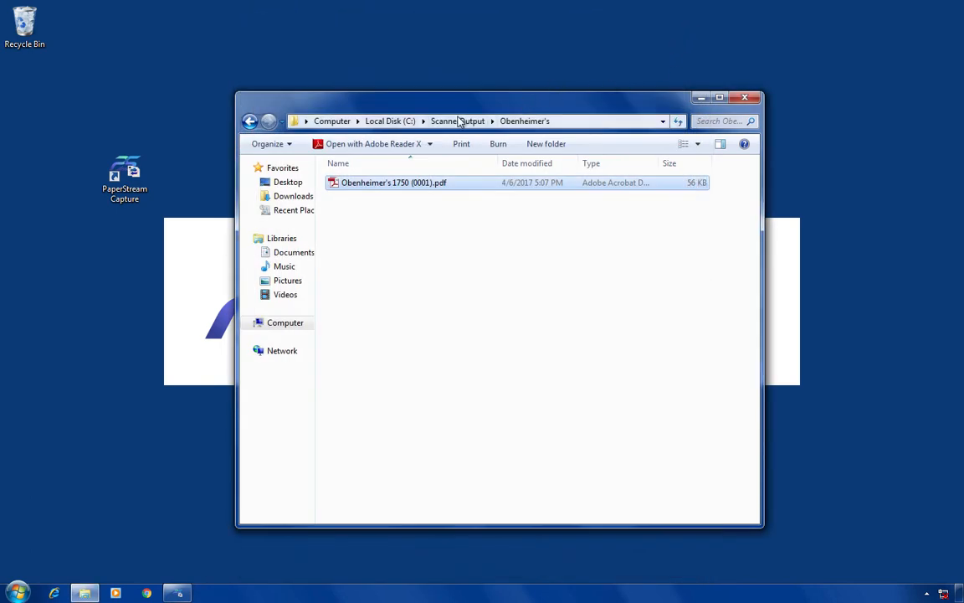
left_click(459, 121)
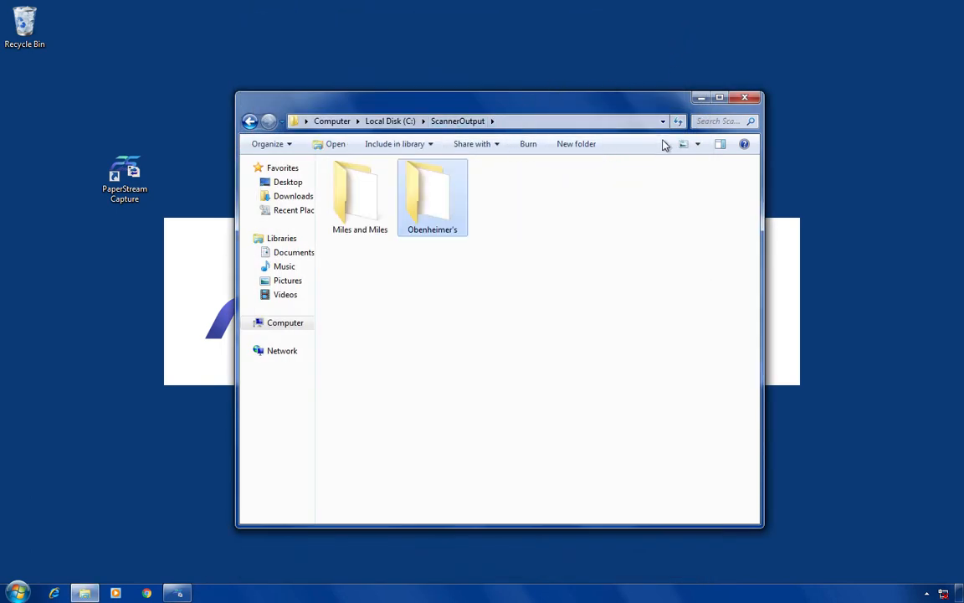